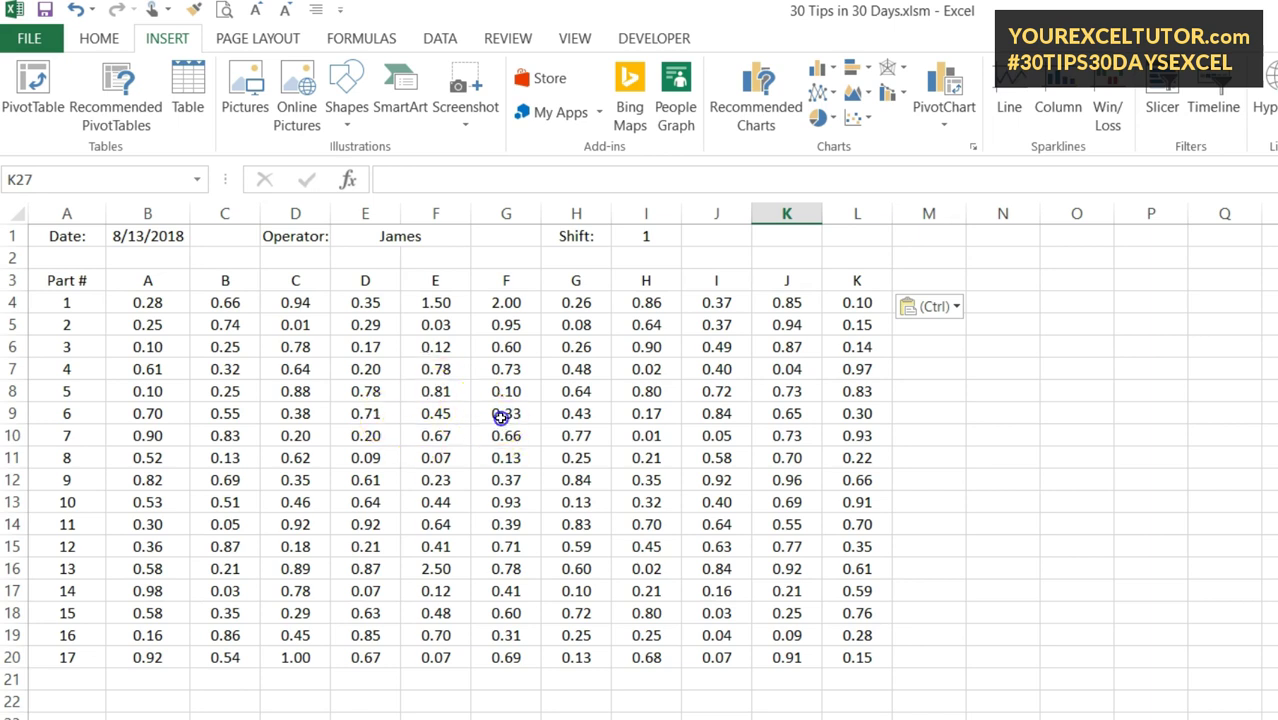
Convert the readings range A3:L20 into a table that has headers
{"action": "left_click", "coordinate": [500, 416]}
{"action": "left_click", "coordinate": [166, 38]}
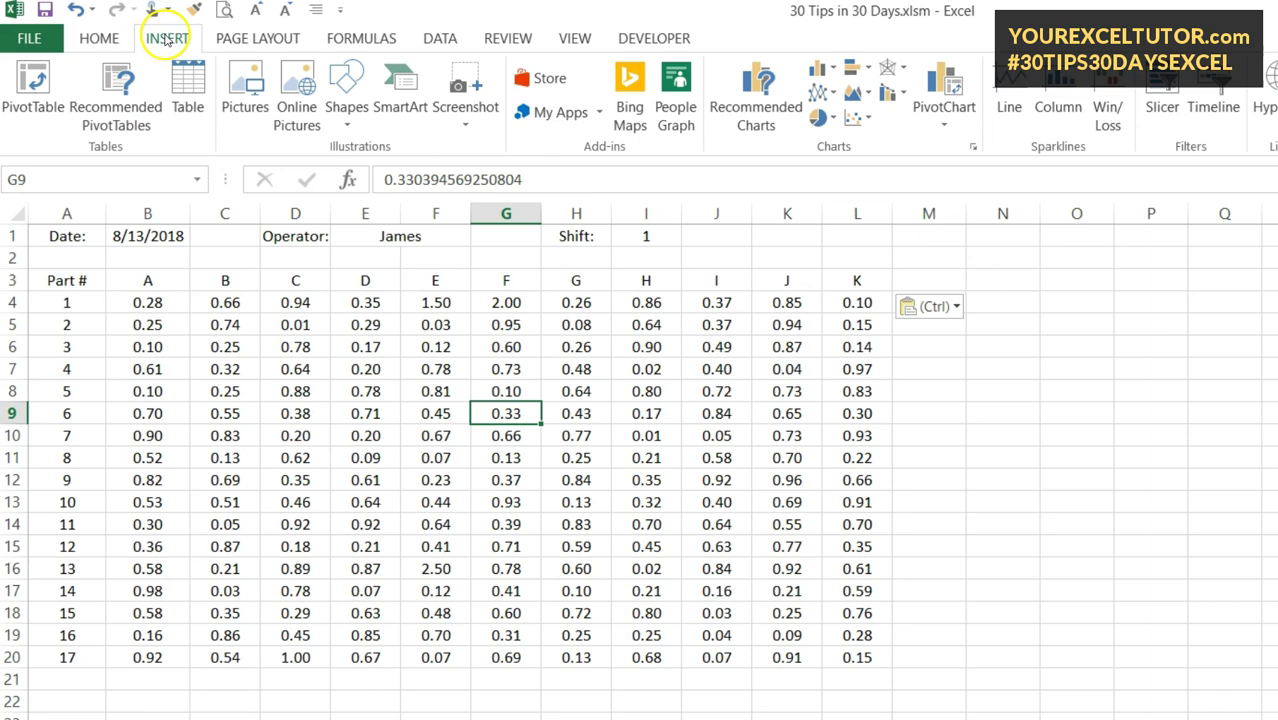
{"action": "left_click", "coordinate": [188, 88]}
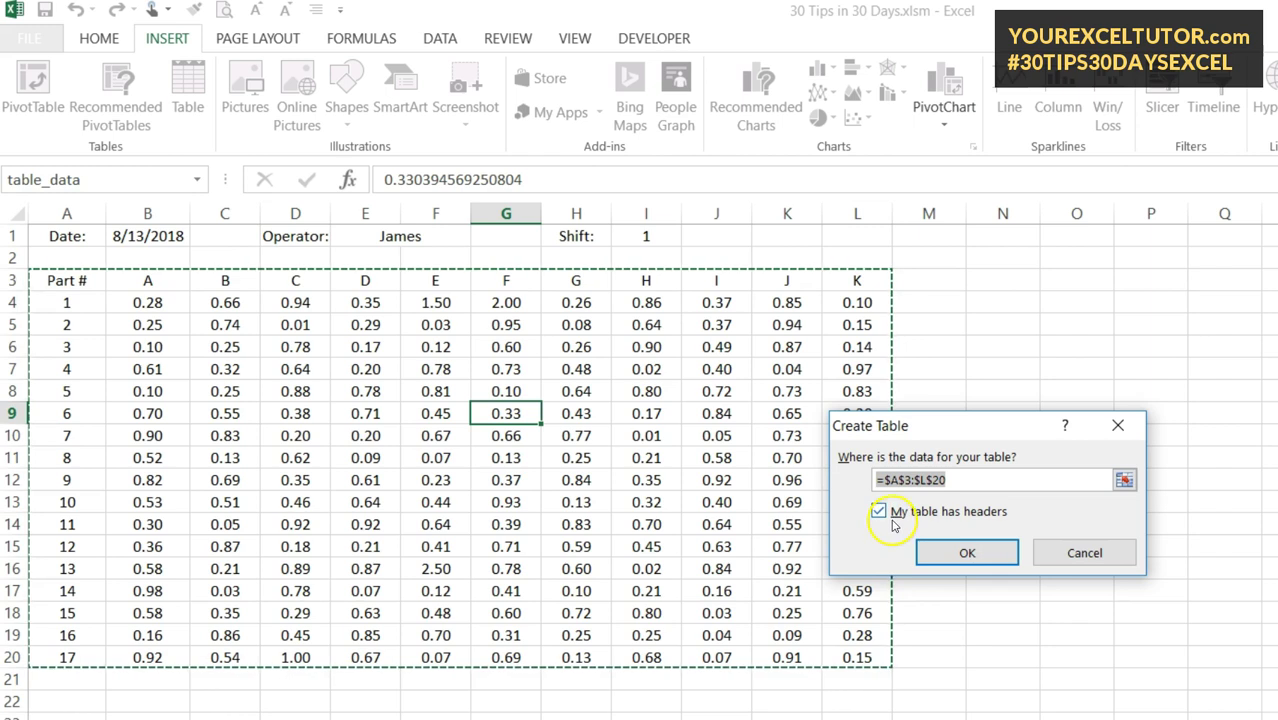
{"action": "left_click", "coordinate": [967, 554]}
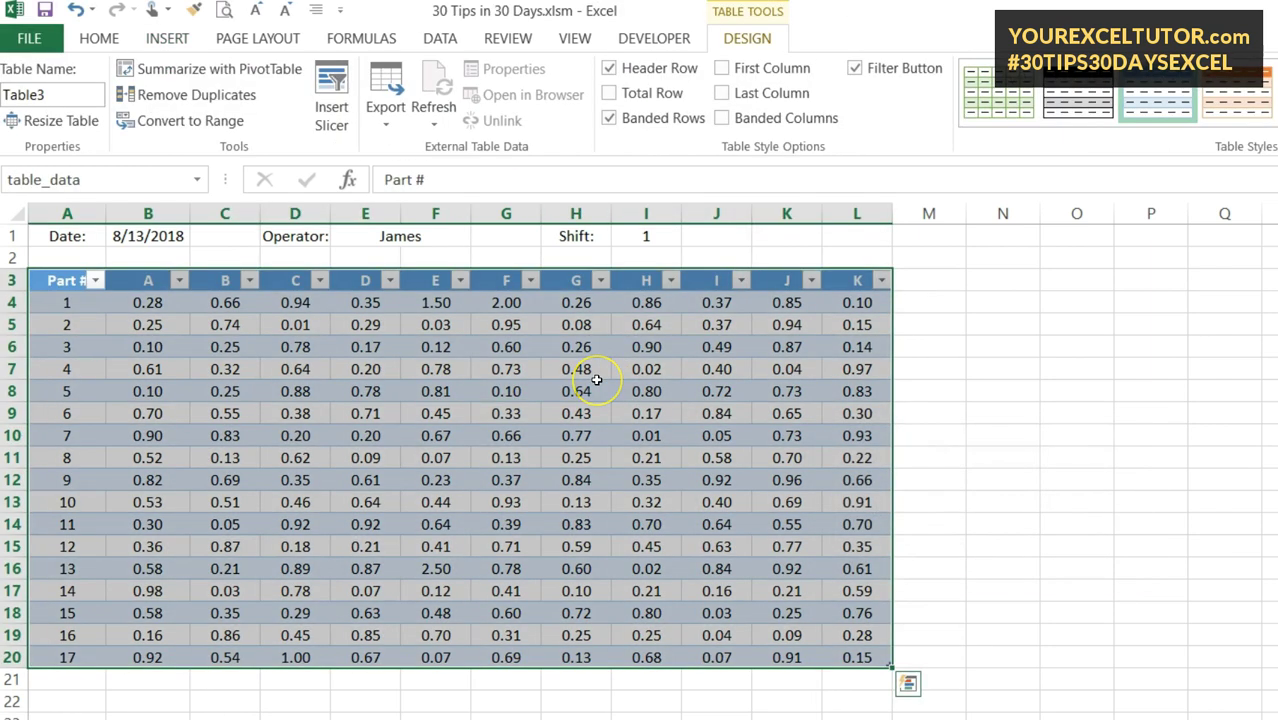
{"action": "left_click", "coordinate": [521, 419]}
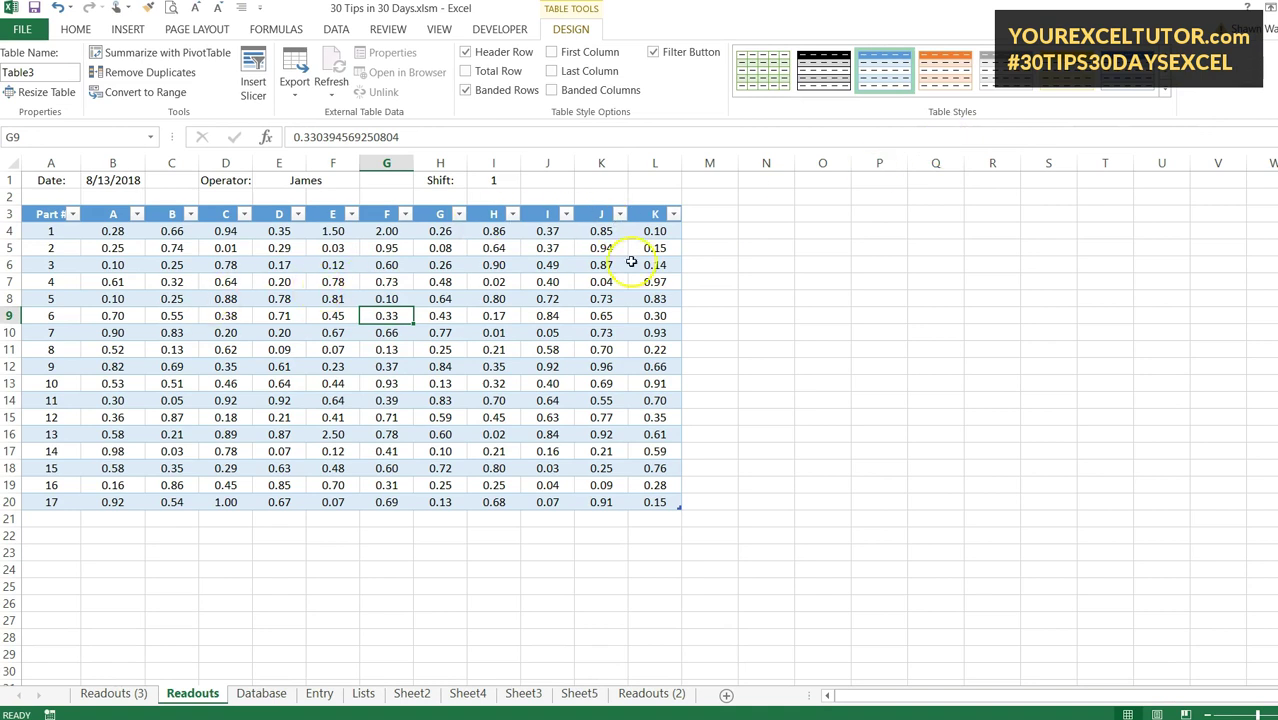
Browse the available table styles without applying a different one
{"action": "left_click", "coordinate": [1165, 89]}
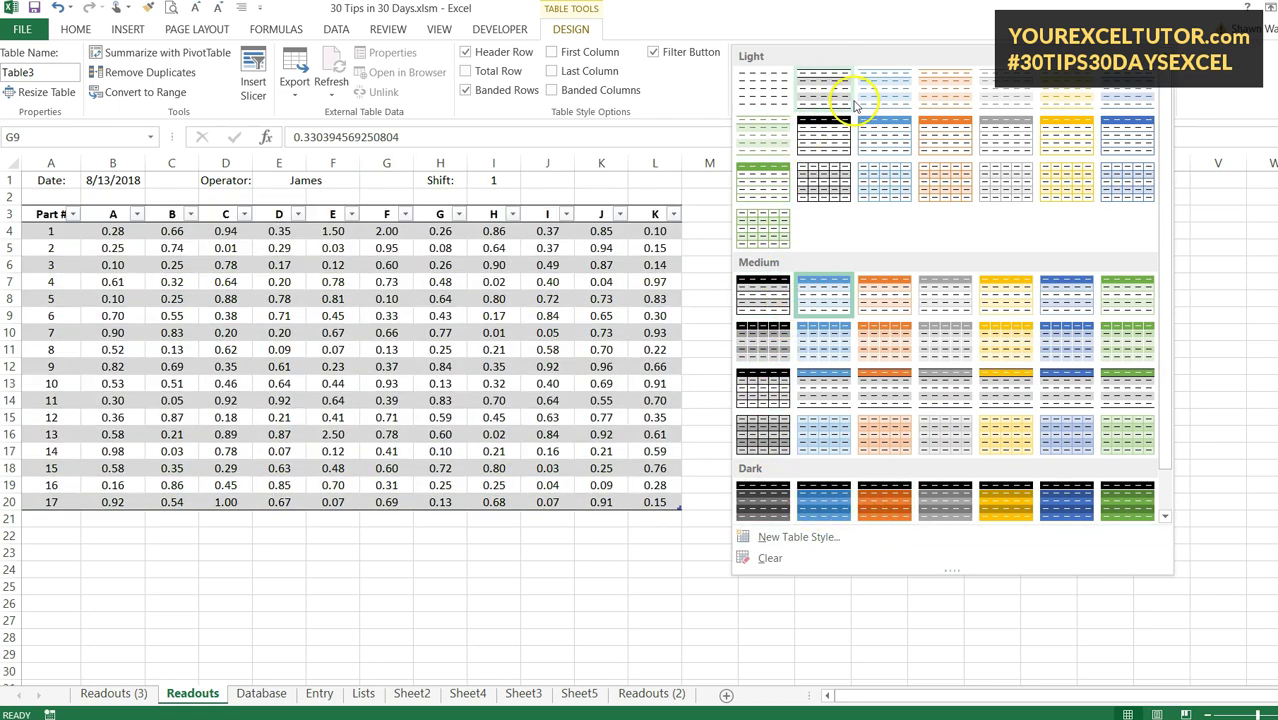
{"action": "left_click", "coordinate": [388, 570]}
{"action": "left_click", "coordinate": [333, 349]}
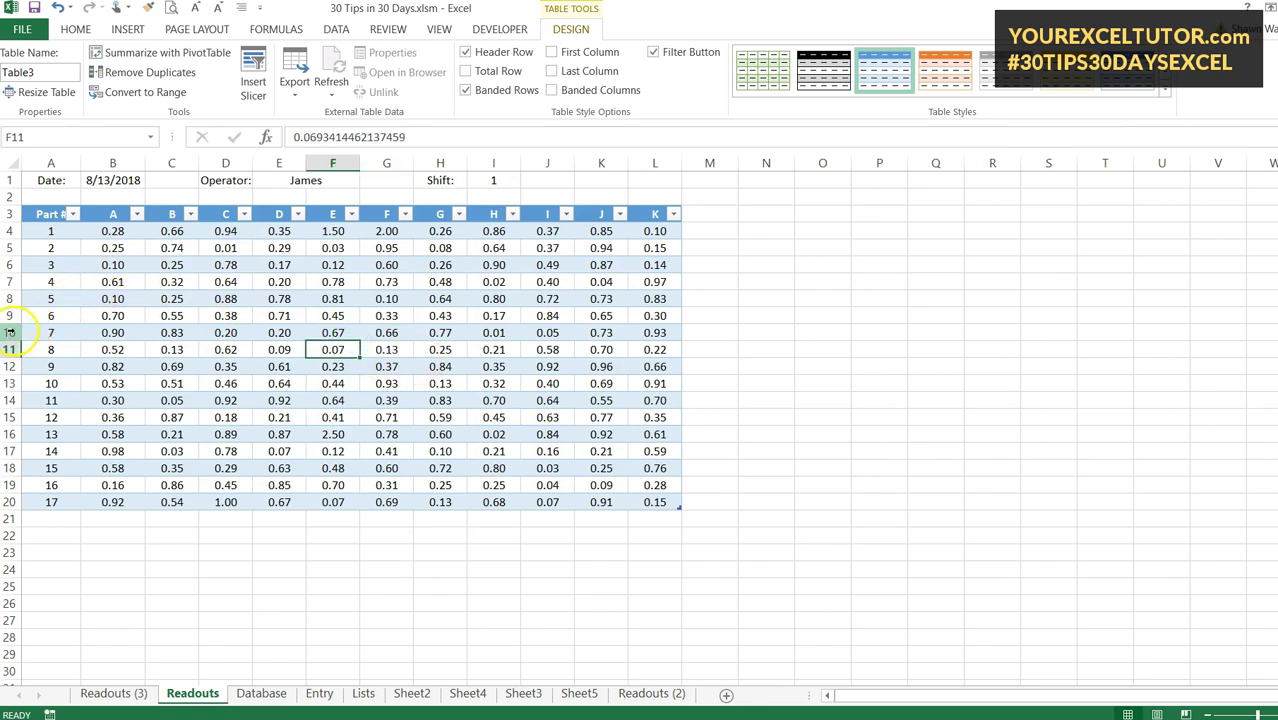
Insert a blank row at row 9, above part 6 in the table
{"action": "left_click", "coordinate": [8, 332]}
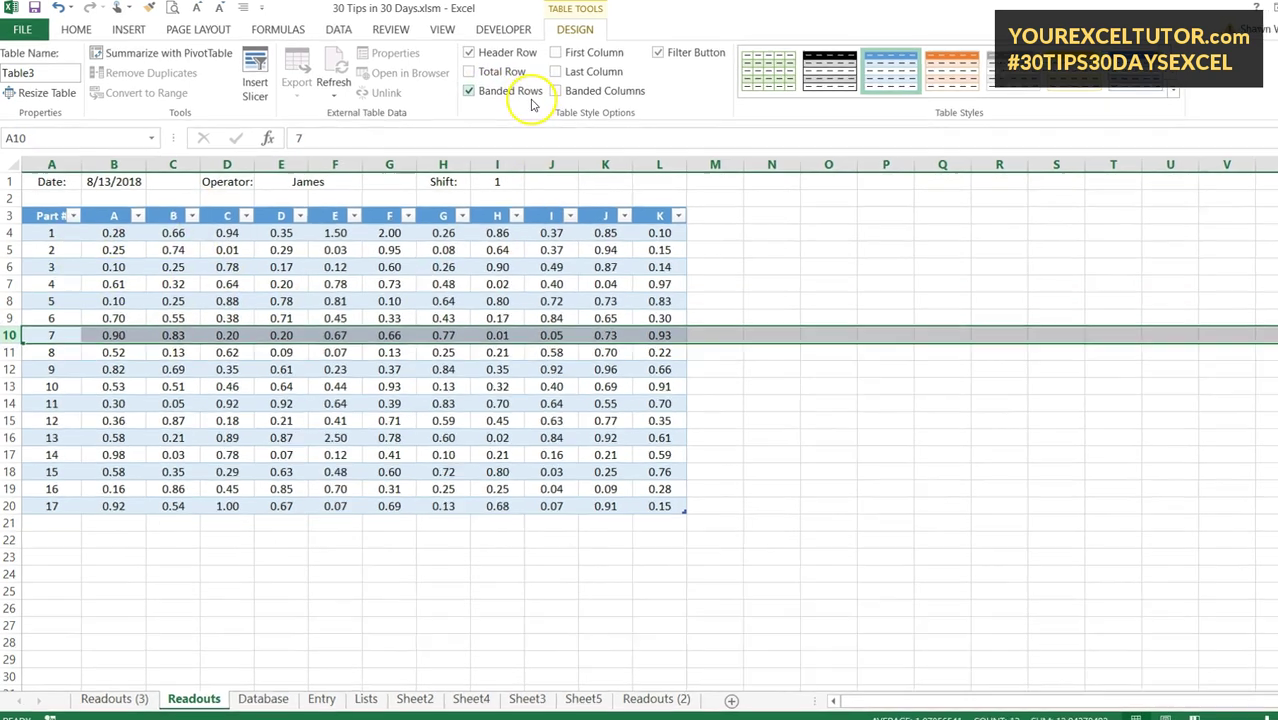
{"action": "left_click", "coordinate": [335, 301]}
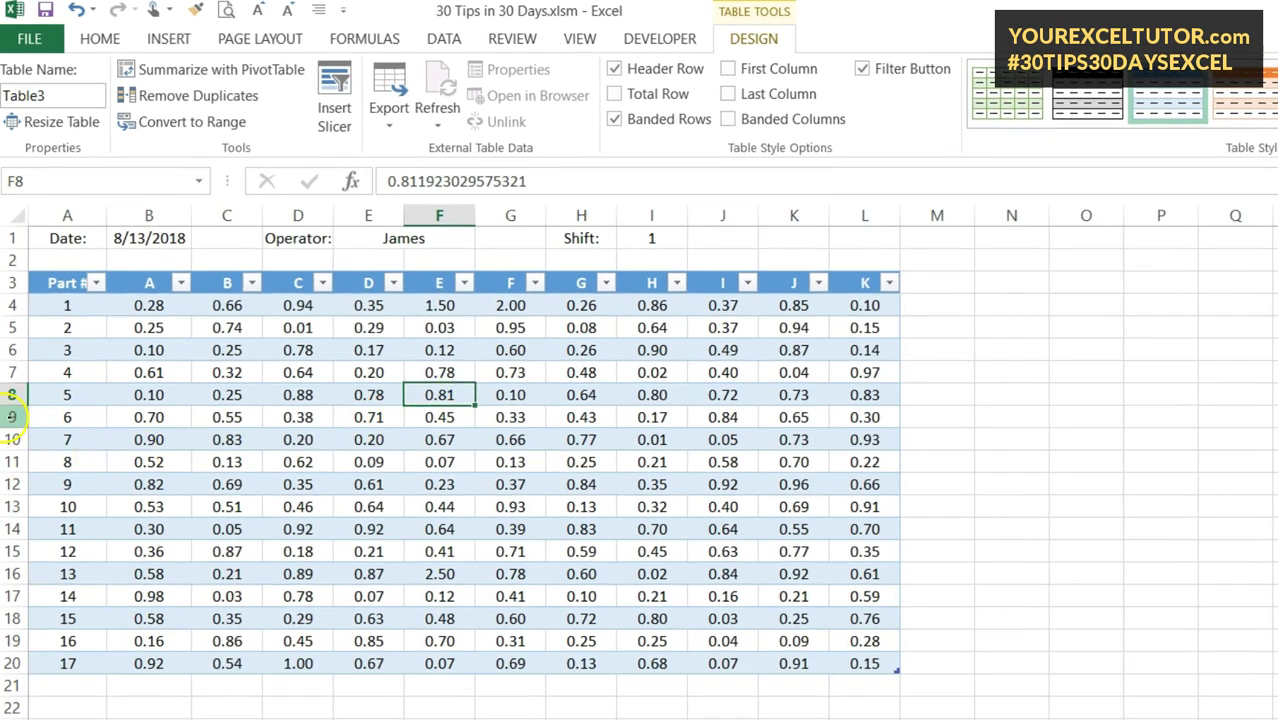
{"action": "left_click", "coordinate": [10, 417]}
{"action": "right_click", "coordinate": [8, 417]}
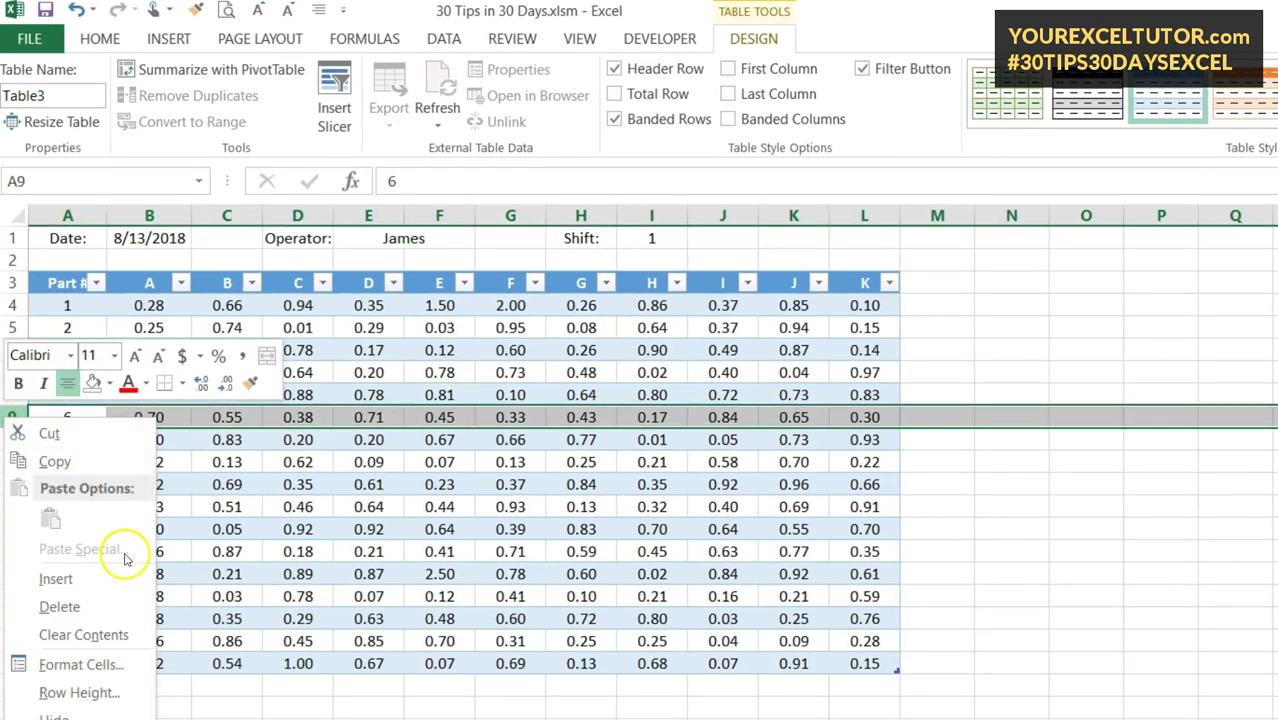
{"action": "left_click", "coordinate": [56, 579]}
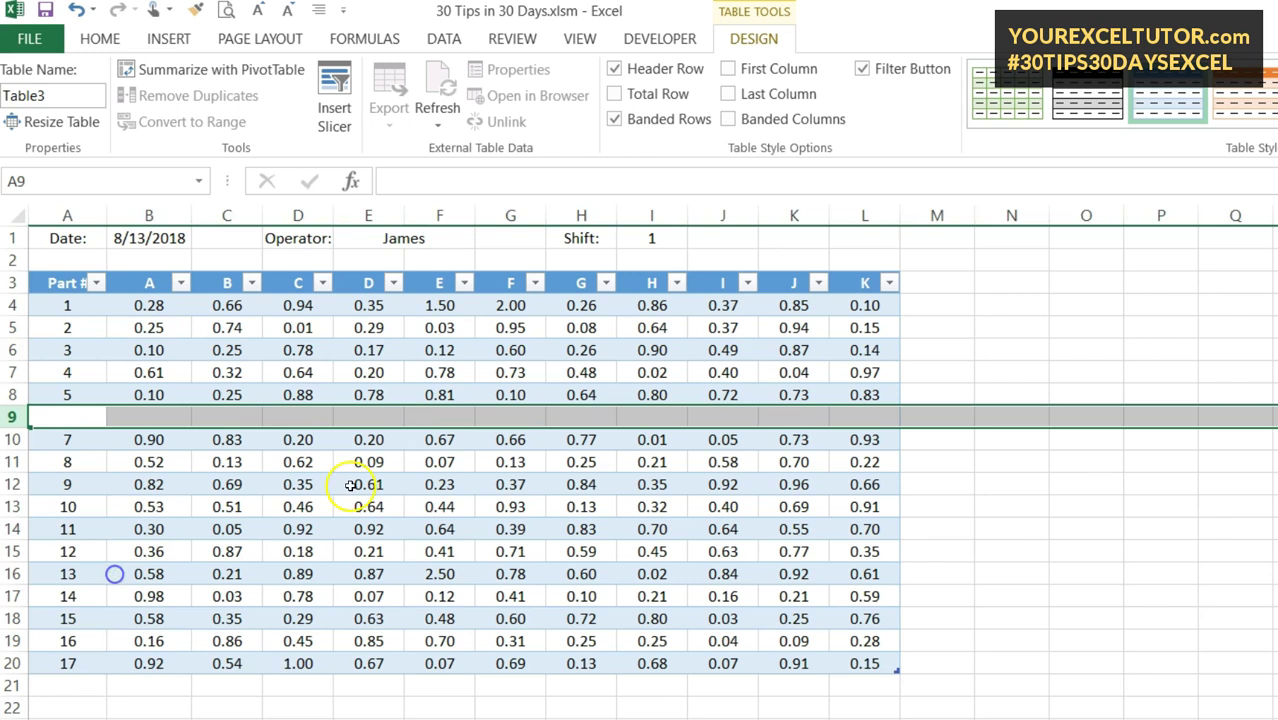
{"action": "left_click", "coordinate": [489, 512]}
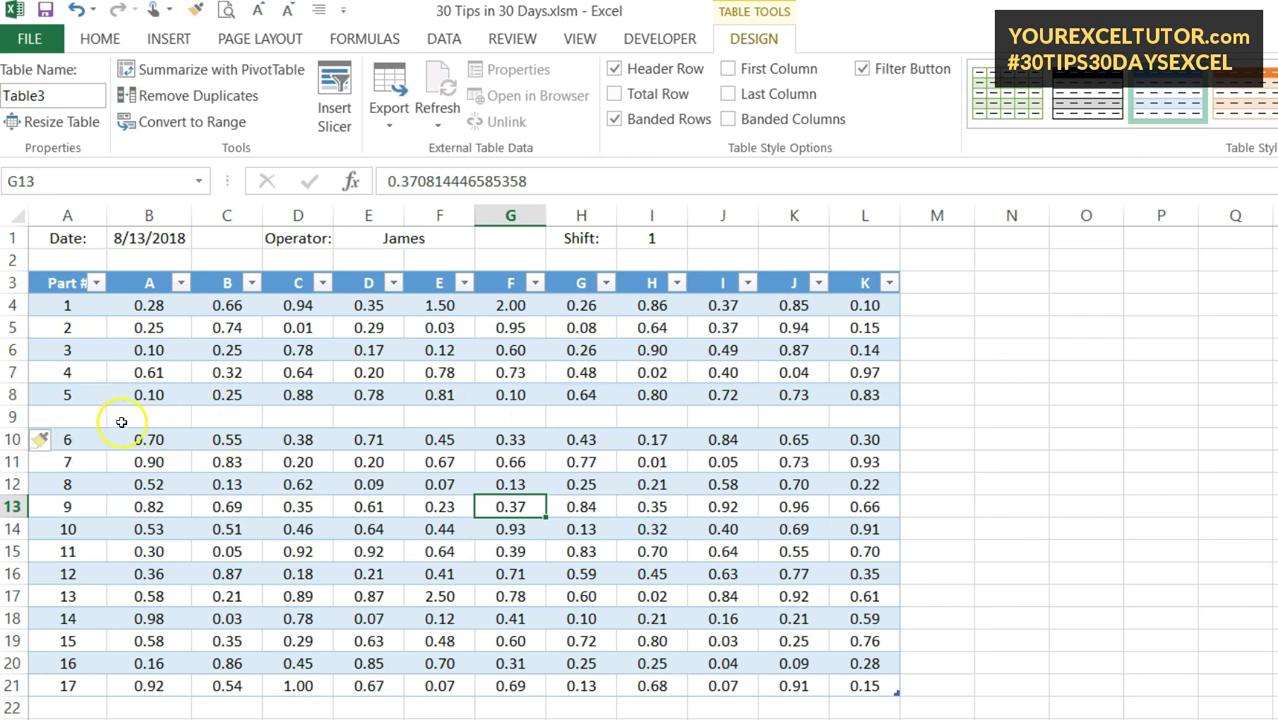
Delete the blank row 9 from the table
{"action": "left_click", "coordinate": [12, 416]}
{"action": "right_click", "coordinate": [13, 411]}
{"action": "left_click", "coordinate": [11, 418]}
{"action": "left_click", "coordinate": [11, 418]}
{"action": "right_click", "coordinate": [11, 418]}
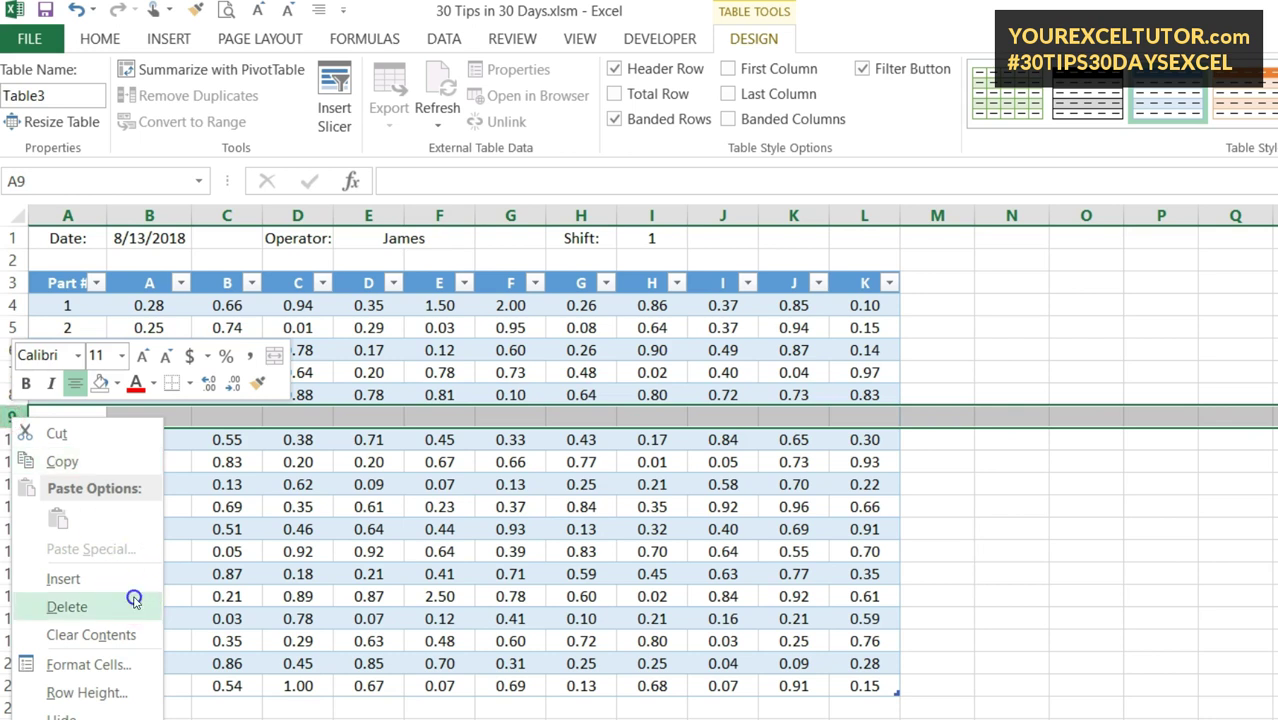
{"action": "left_click", "coordinate": [130, 600]}
{"action": "left_click", "coordinate": [575, 486]}
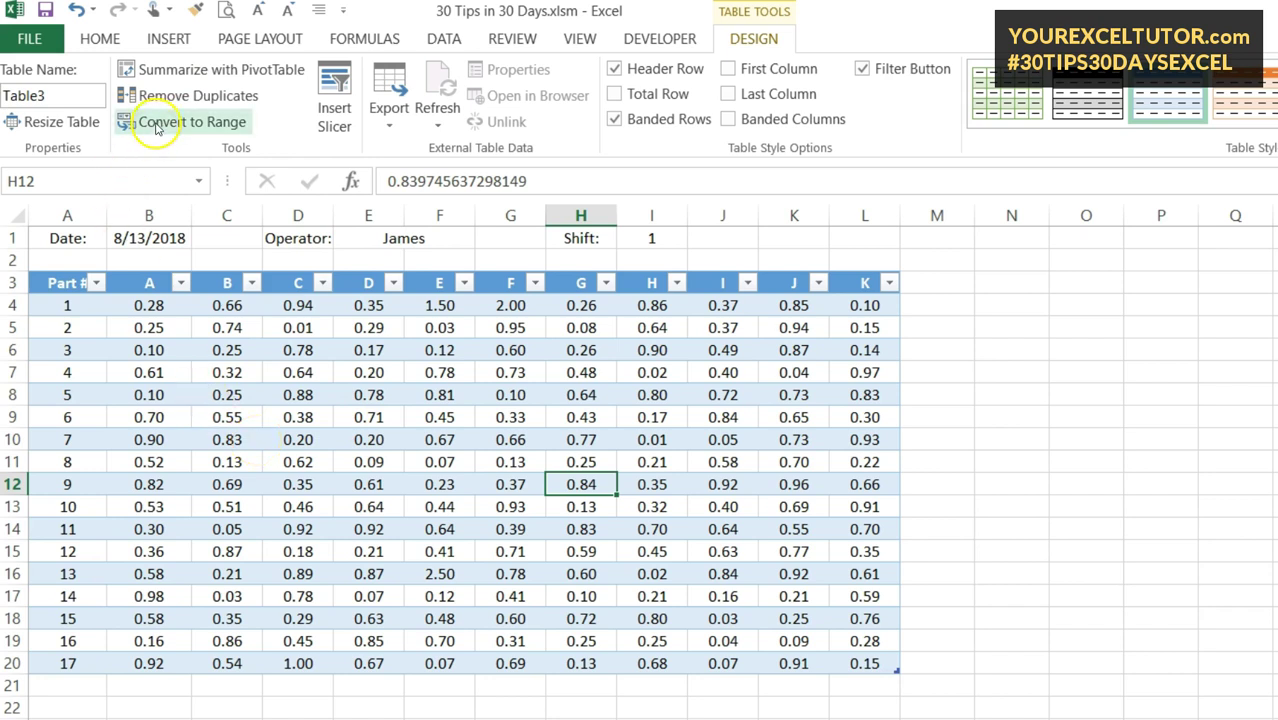
Compare the available table design options when selecting a cell inside the table and a cell outside it
{"action": "left_click", "coordinate": [368, 437]}
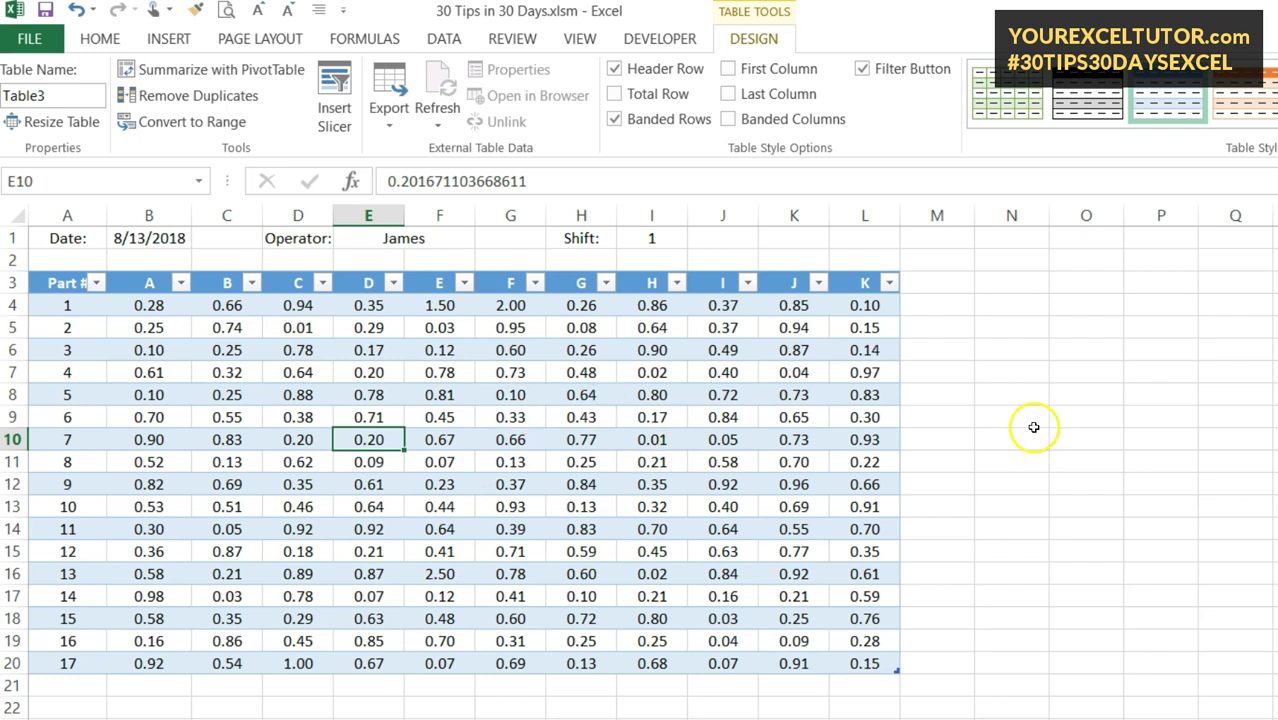
{"action": "left_click", "coordinate": [1094, 440]}
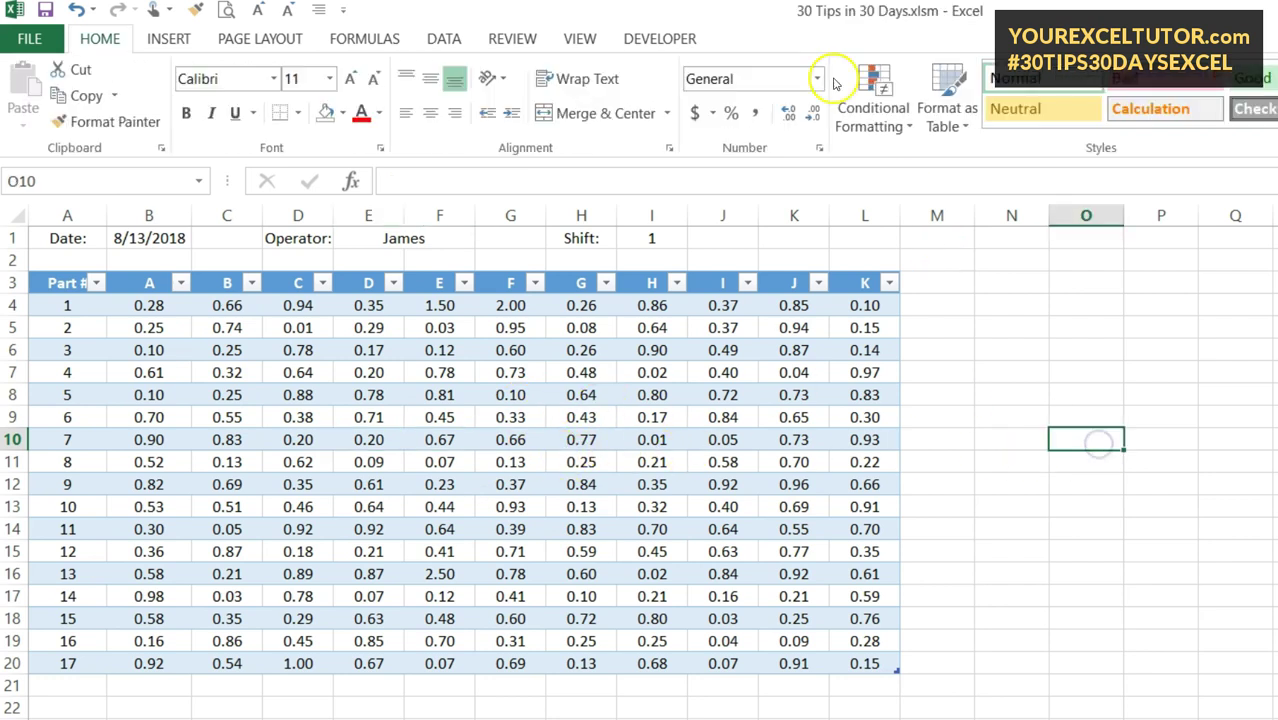
{"action": "left_click", "coordinate": [488, 375]}
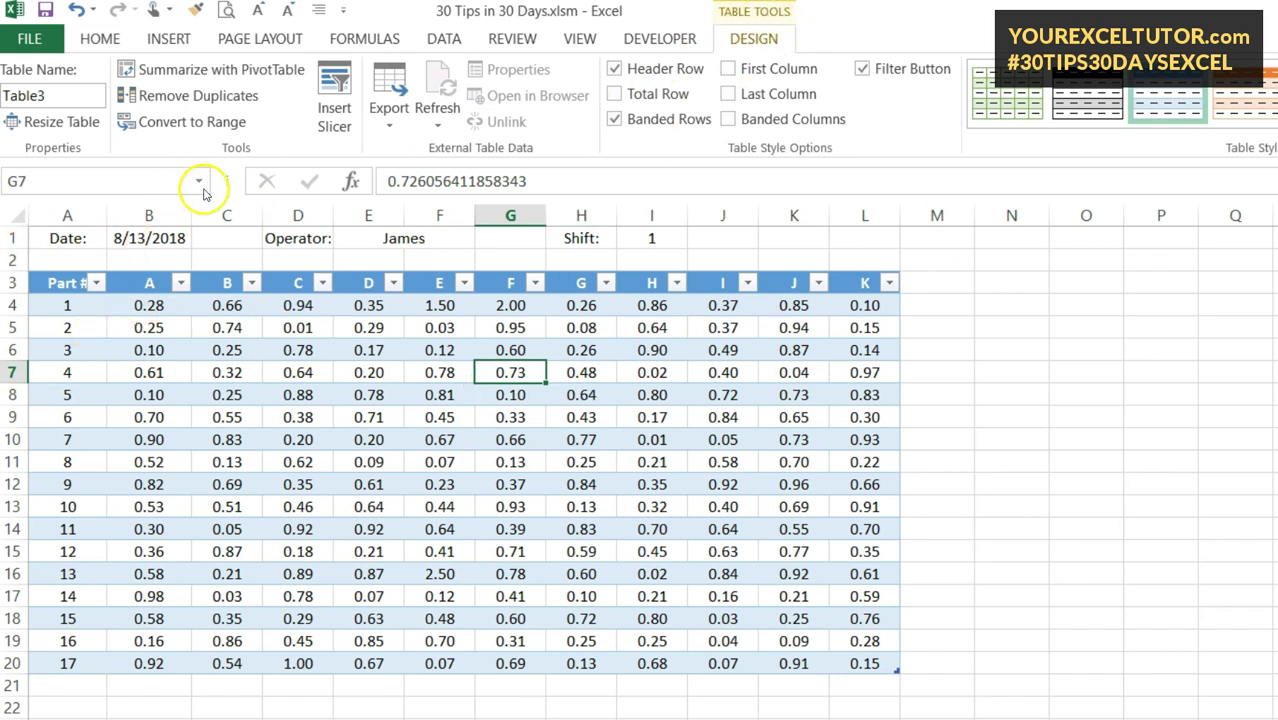
{"action": "left_click", "coordinate": [566, 420]}
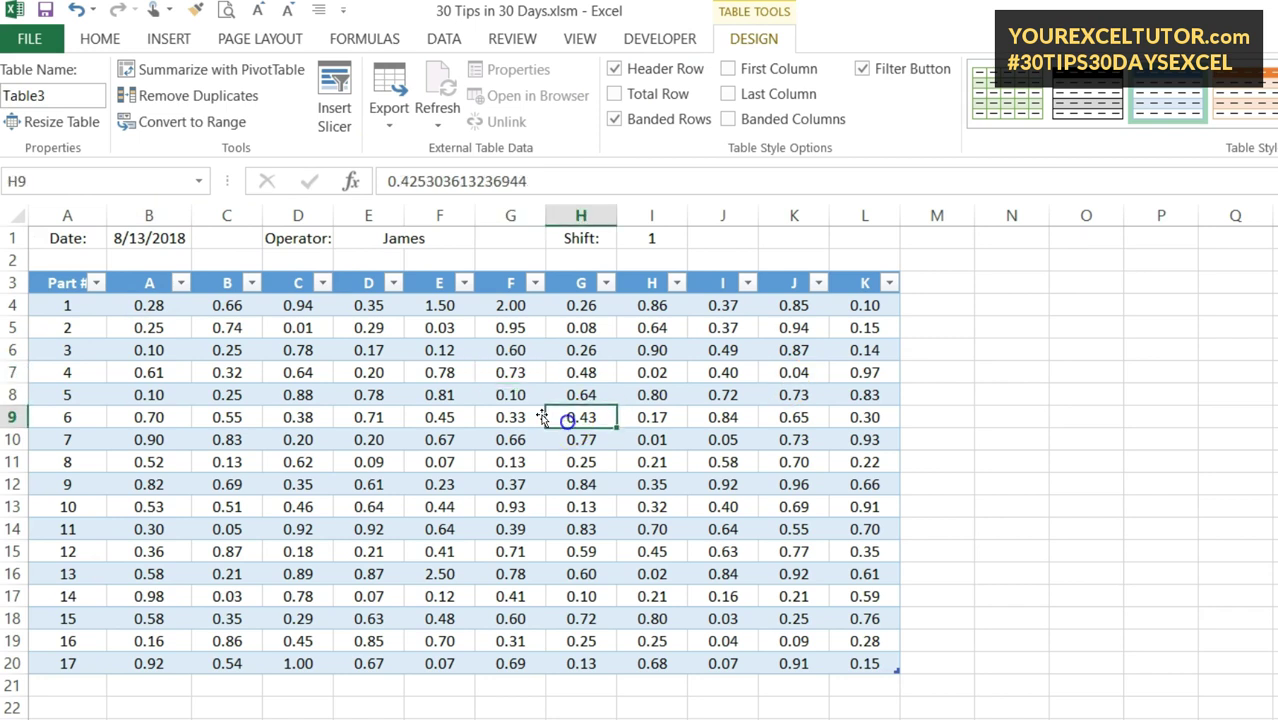
Select the data area of Table3 by its defined name, and deselect it
{"action": "left_click", "coordinate": [198, 181]}
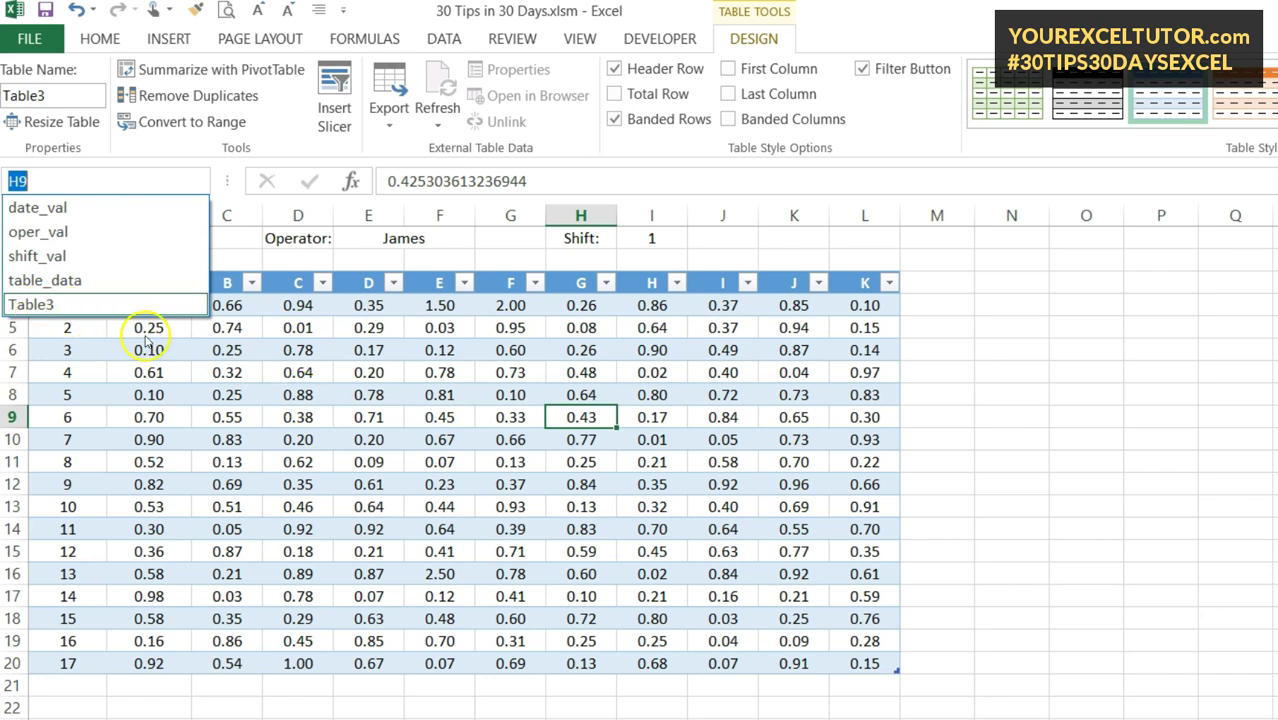
{"action": "left_click", "coordinate": [57, 305]}
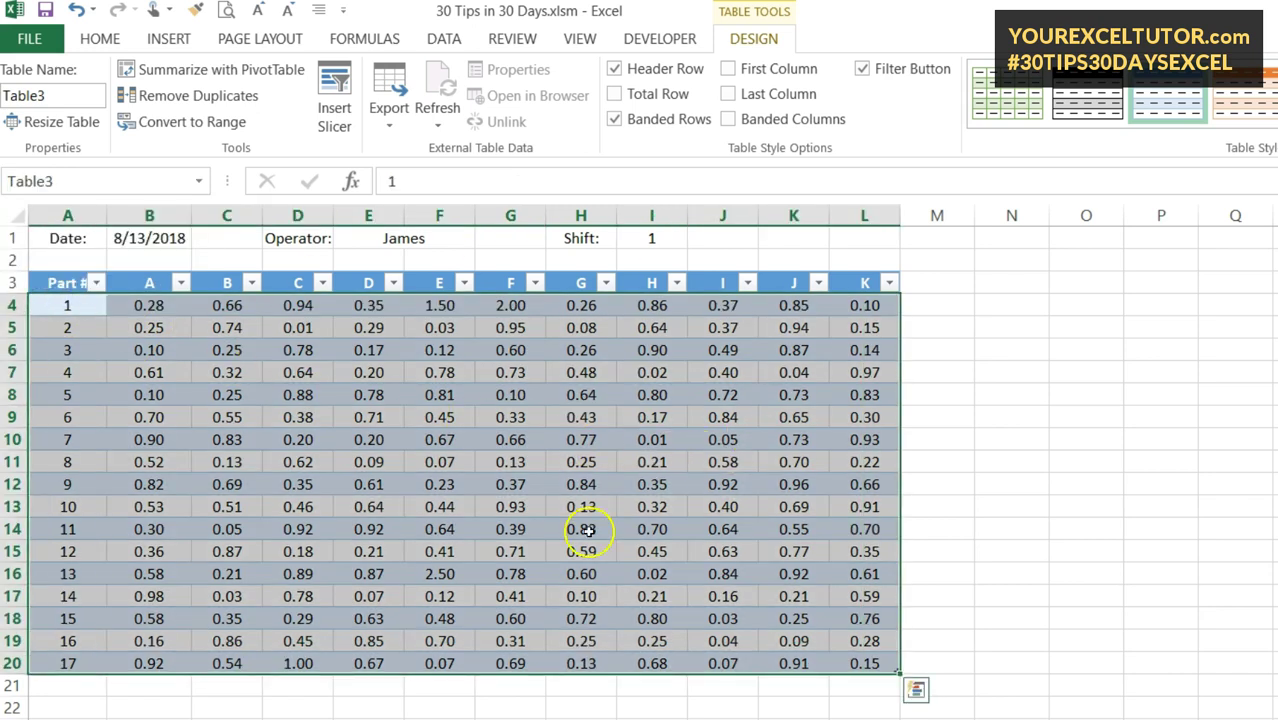
{"action": "left_click", "coordinate": [607, 447]}
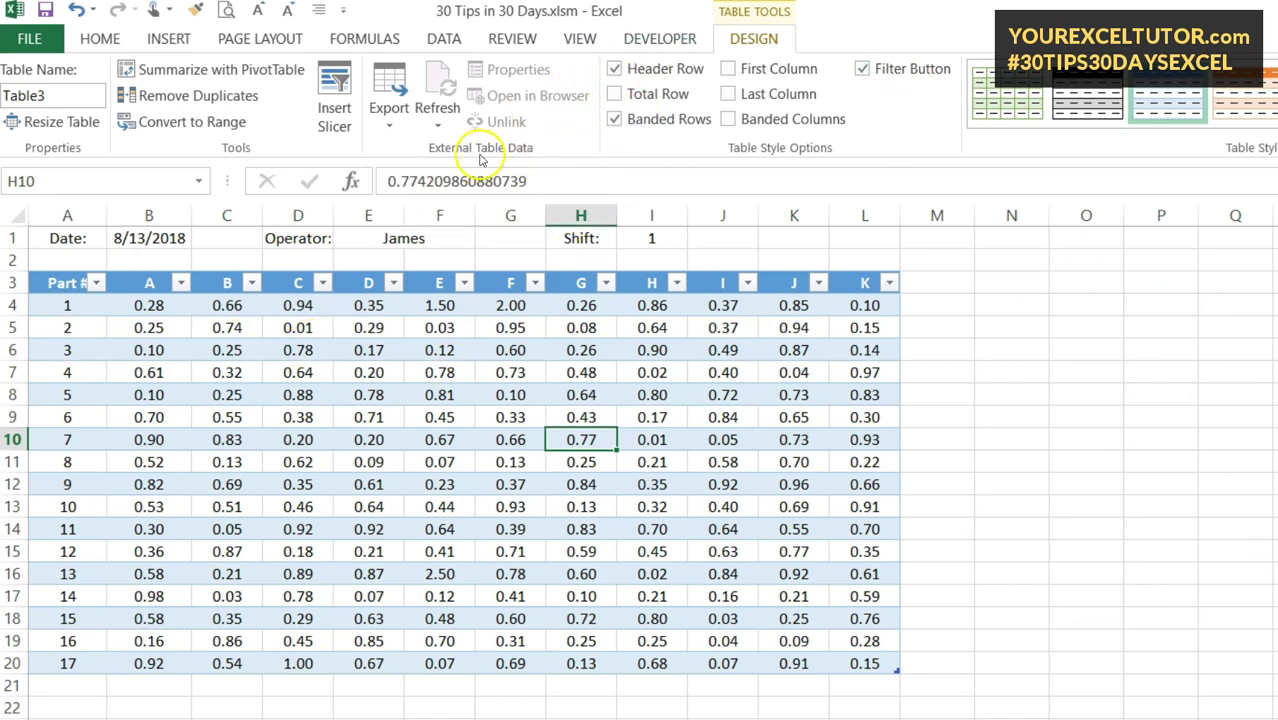
Switch the table's banded rows off and back on, and try turning off the header row but decline the change
{"action": "left_click", "coordinate": [614, 120]}
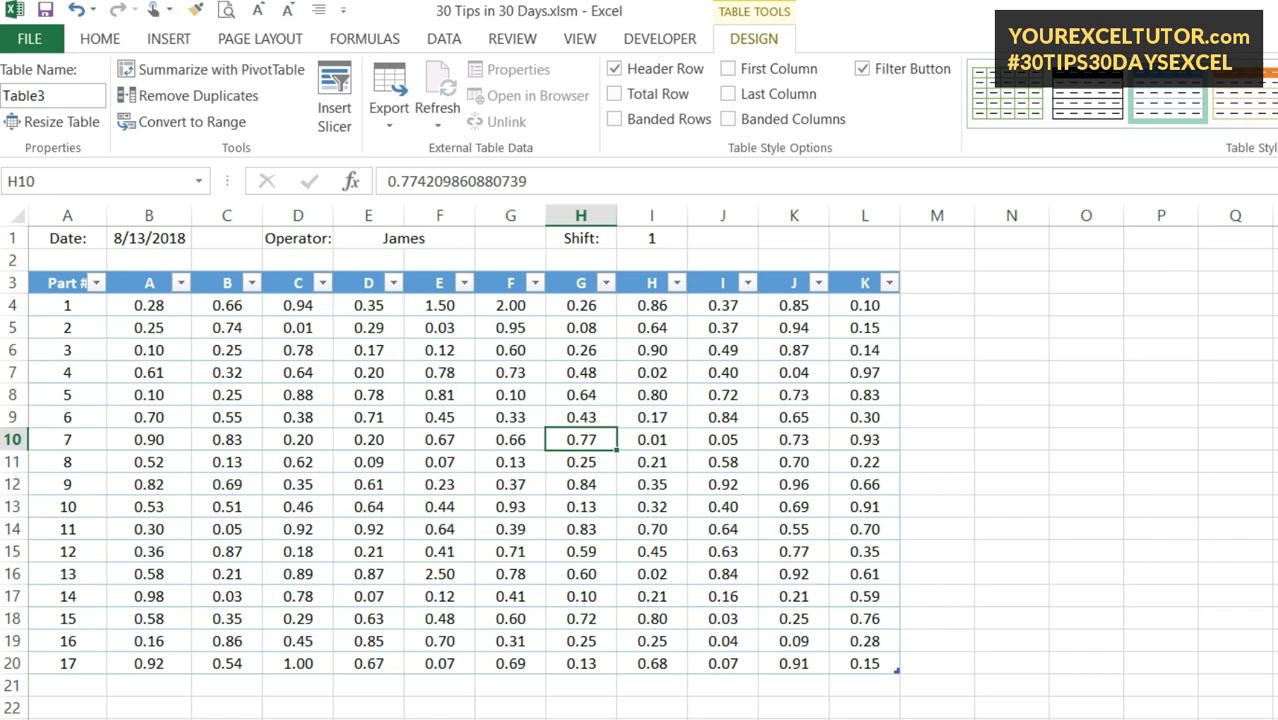
{"action": "left_click", "coordinate": [612, 121]}
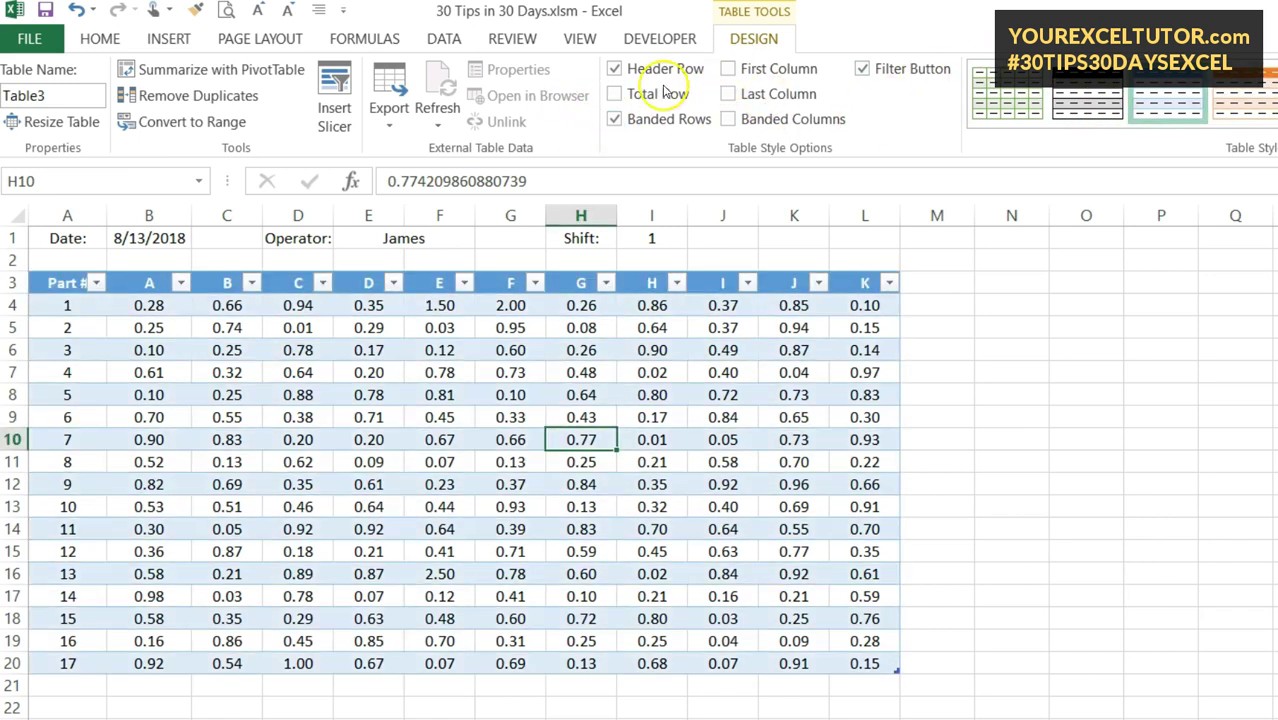
{"action": "left_click", "coordinate": [614, 69]}
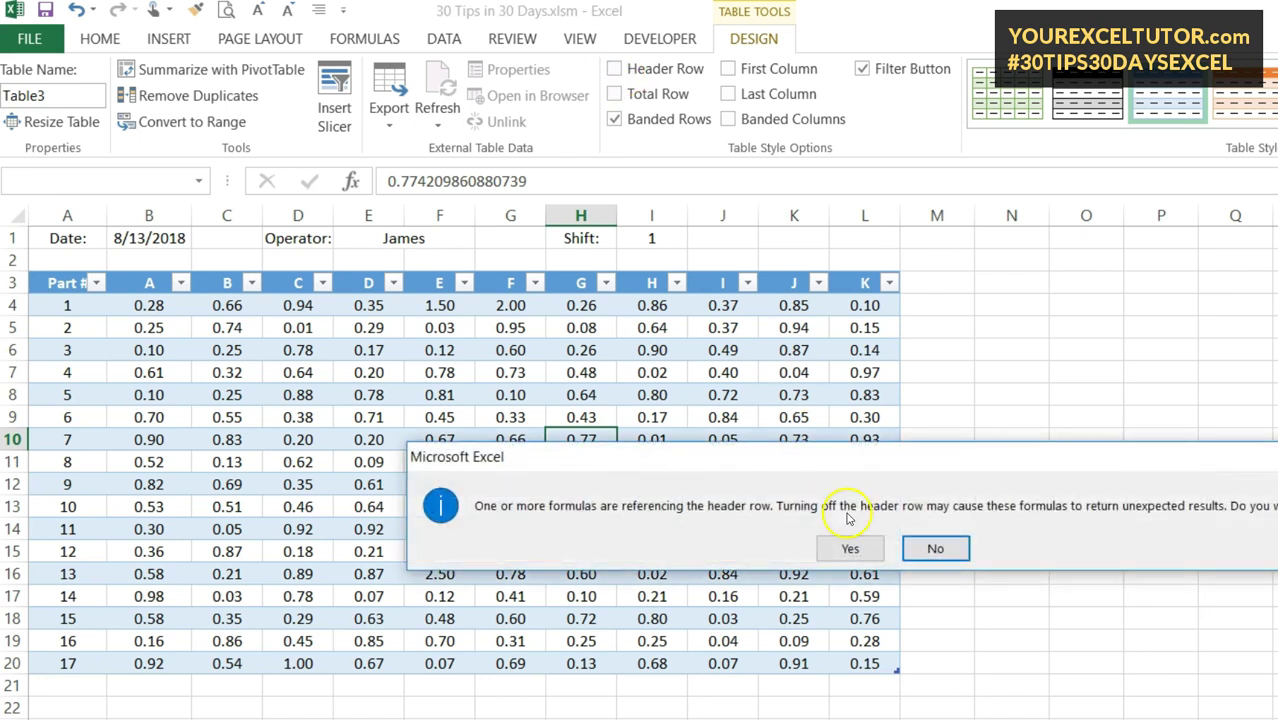
{"action": "left_click", "coordinate": [953, 553]}
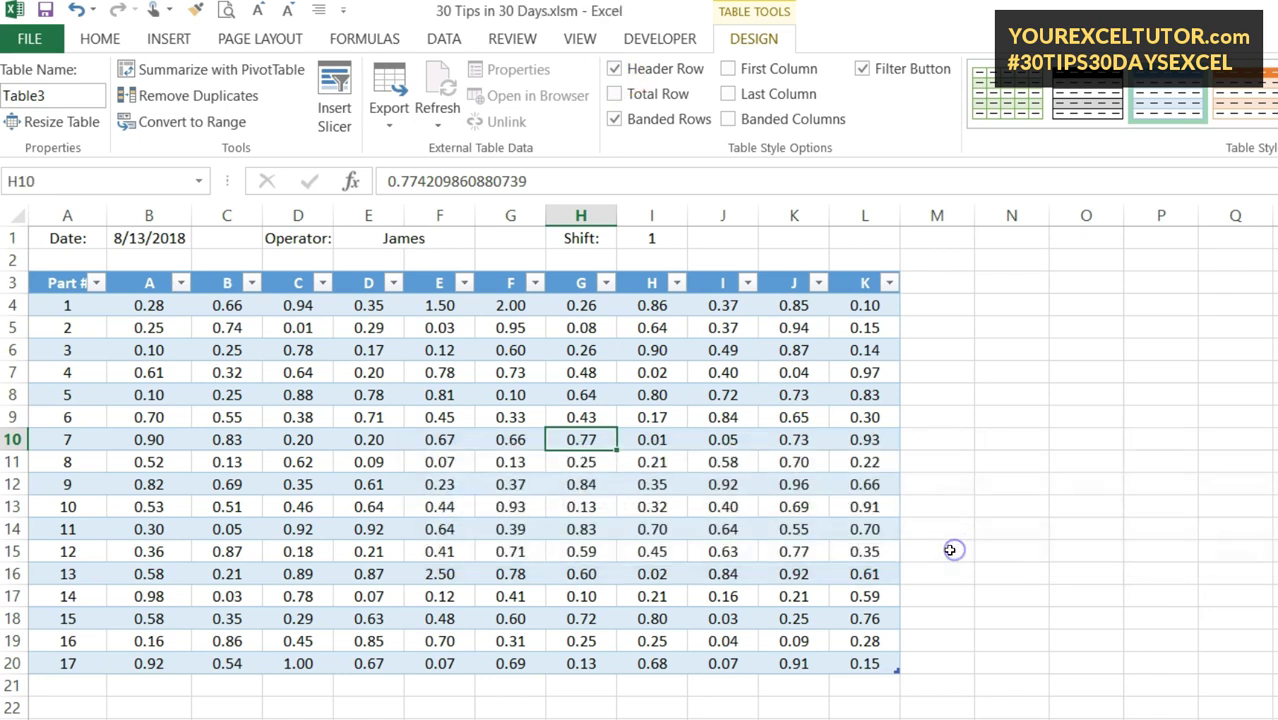
Show and remove the table's total row, and try banded columns with and without banded rows before restoring banded rows only
{"action": "left_click", "coordinate": [614, 96]}
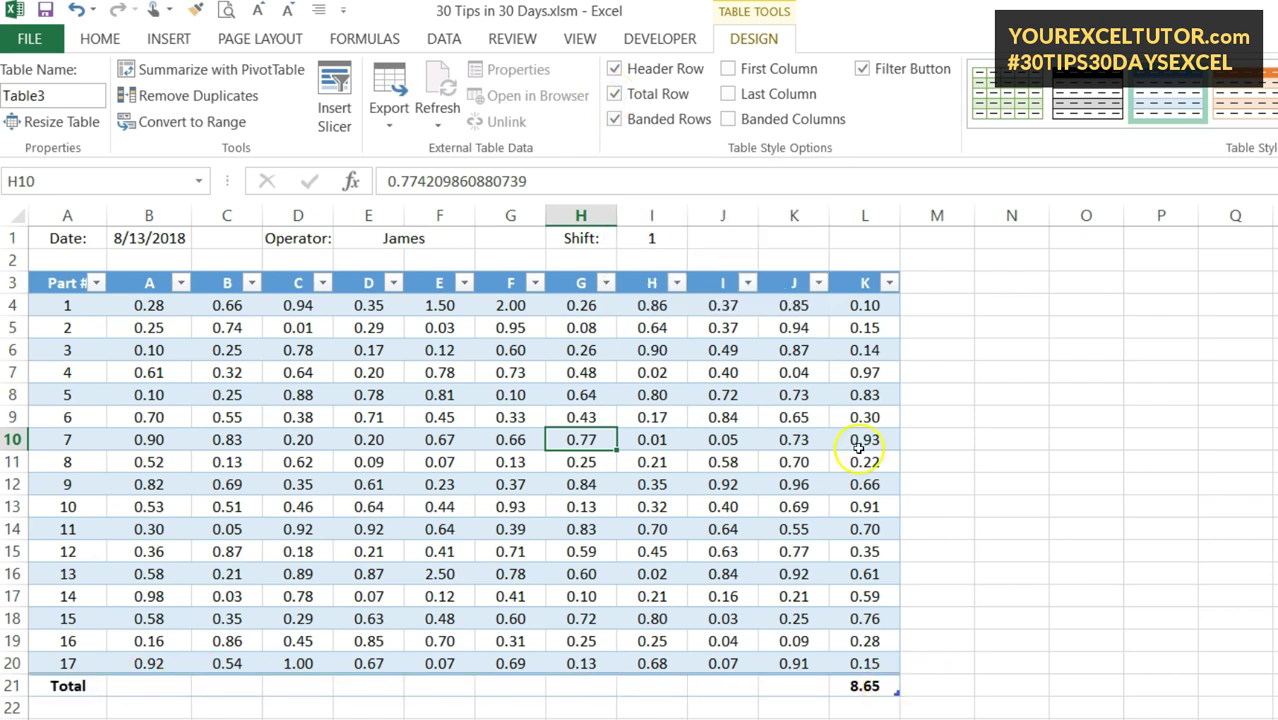
{"action": "left_click", "coordinate": [614, 96]}
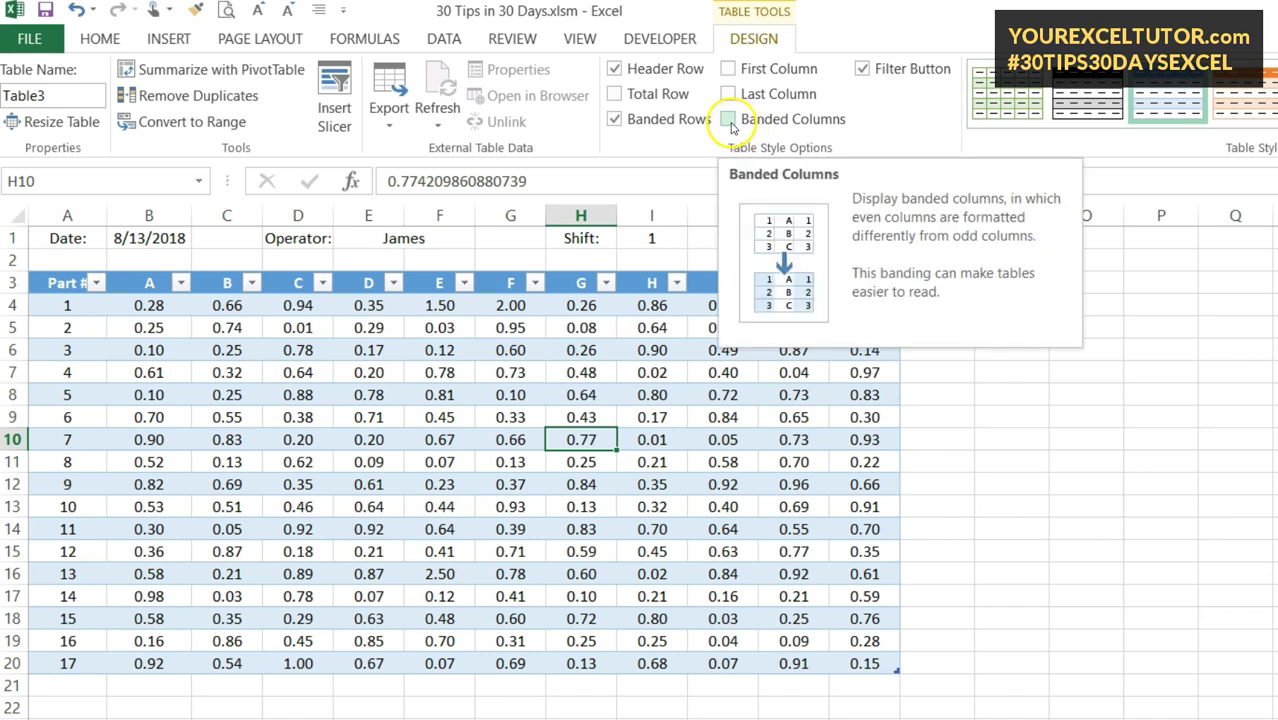
{"action": "left_click", "coordinate": [729, 119]}
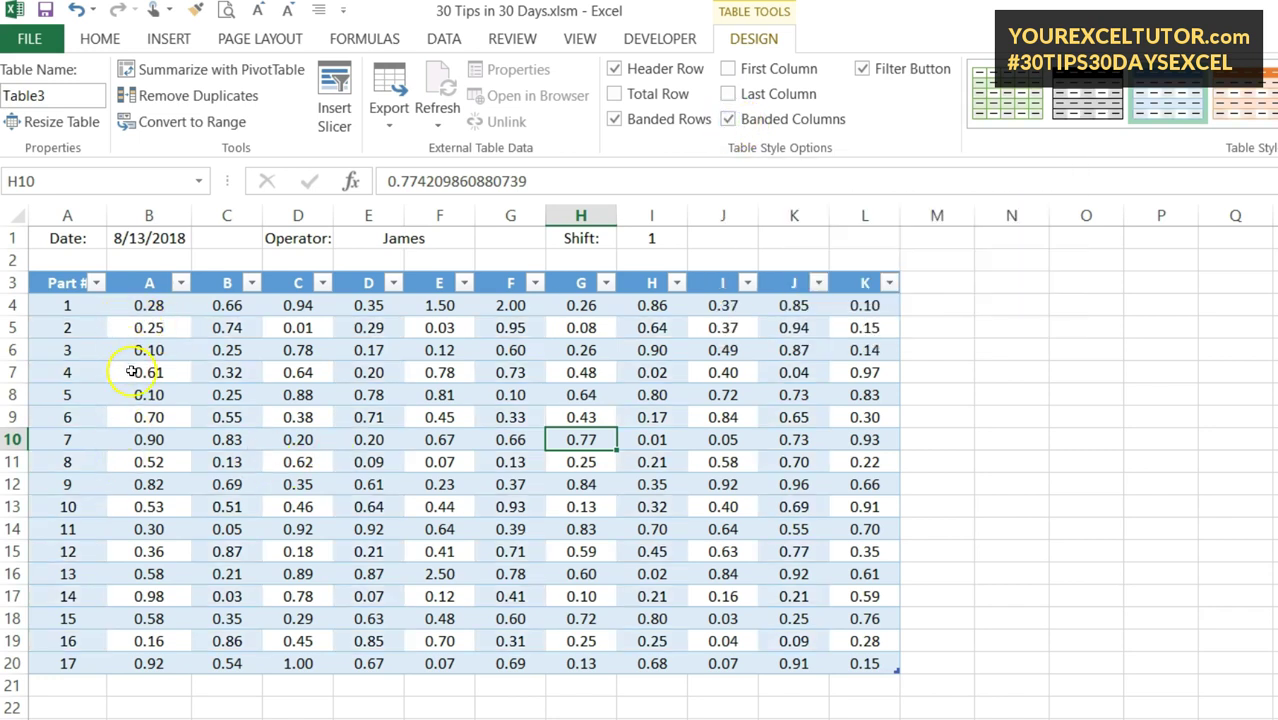
{"action": "left_click", "coordinate": [614, 119]}
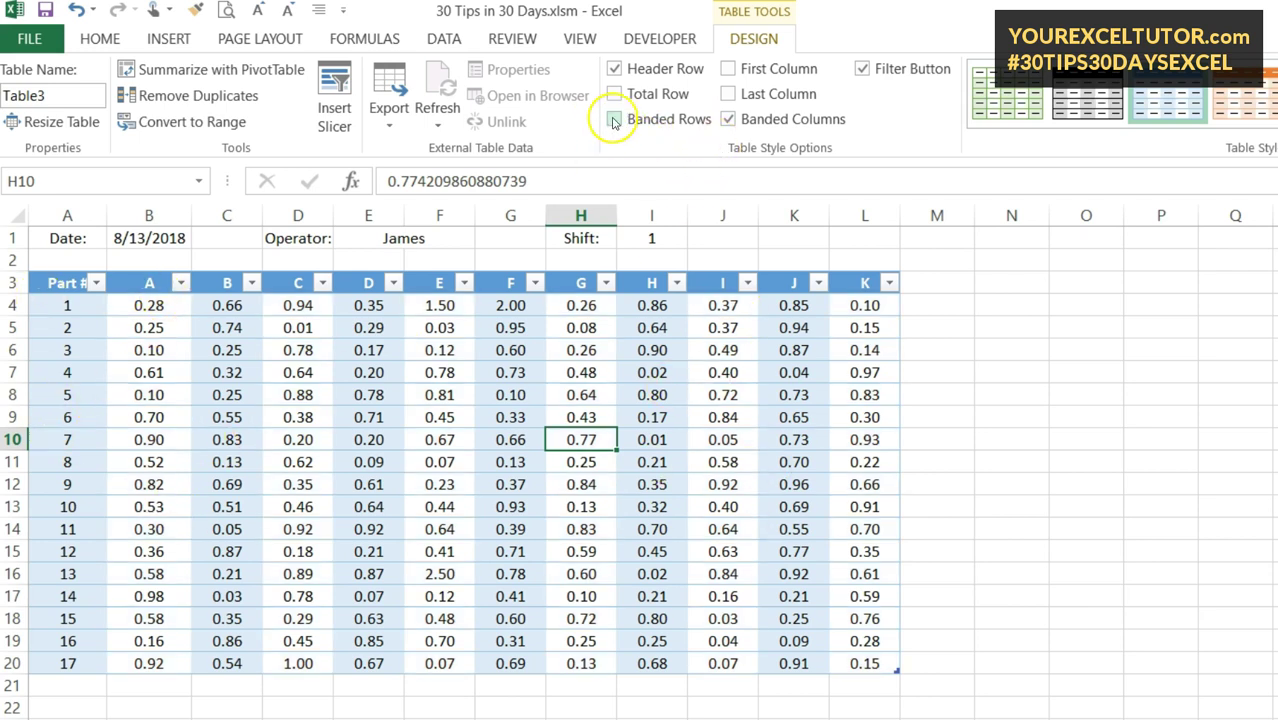
{"action": "left_click", "coordinate": [614, 119]}
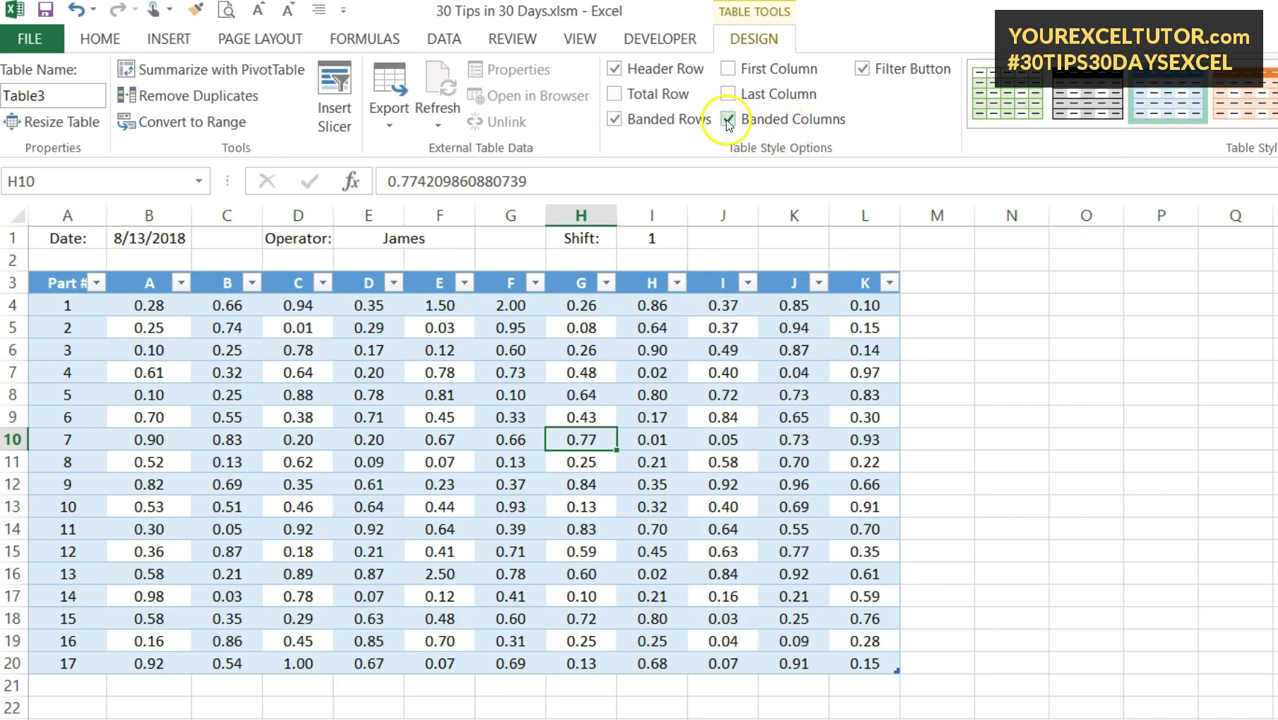
{"action": "left_click", "coordinate": [727, 119]}
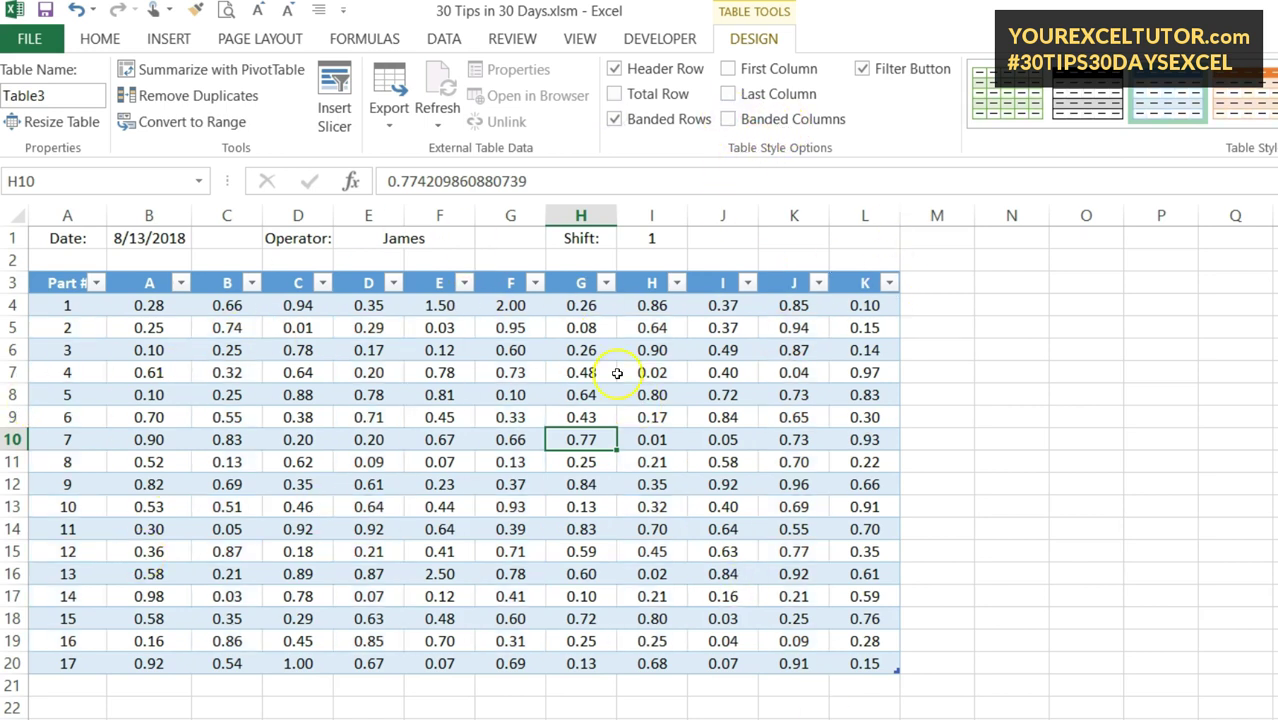
Hide and restore the table's filter buttons, and view the sort and filter choices for column H without applying any
{"action": "left_click", "coordinate": [864, 68]}
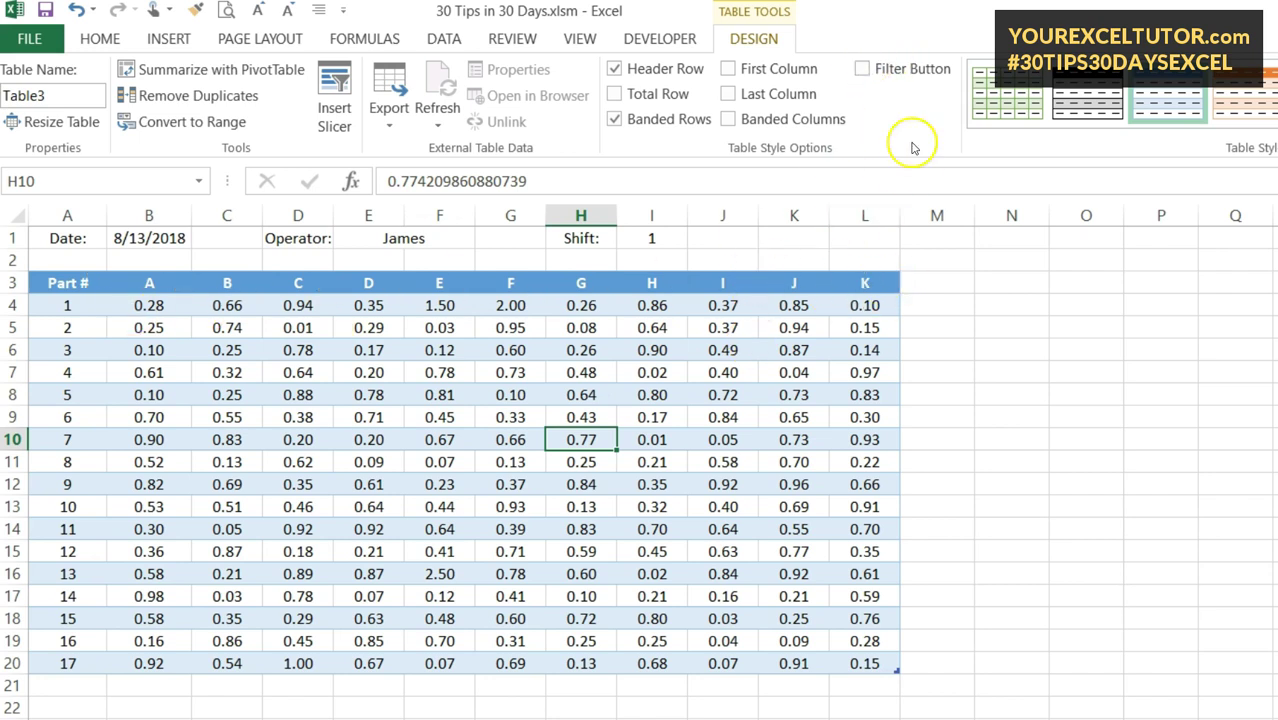
{"action": "left_click", "coordinate": [866, 69]}
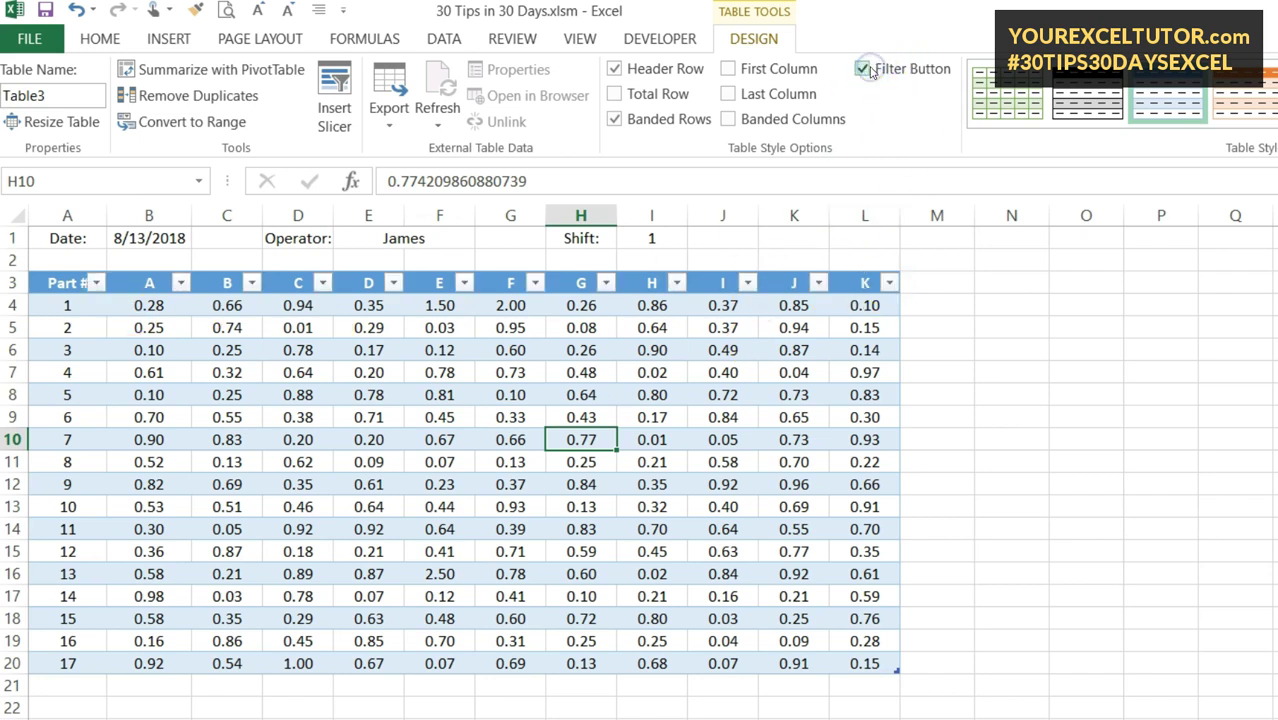
{"action": "left_click", "coordinate": [677, 283]}
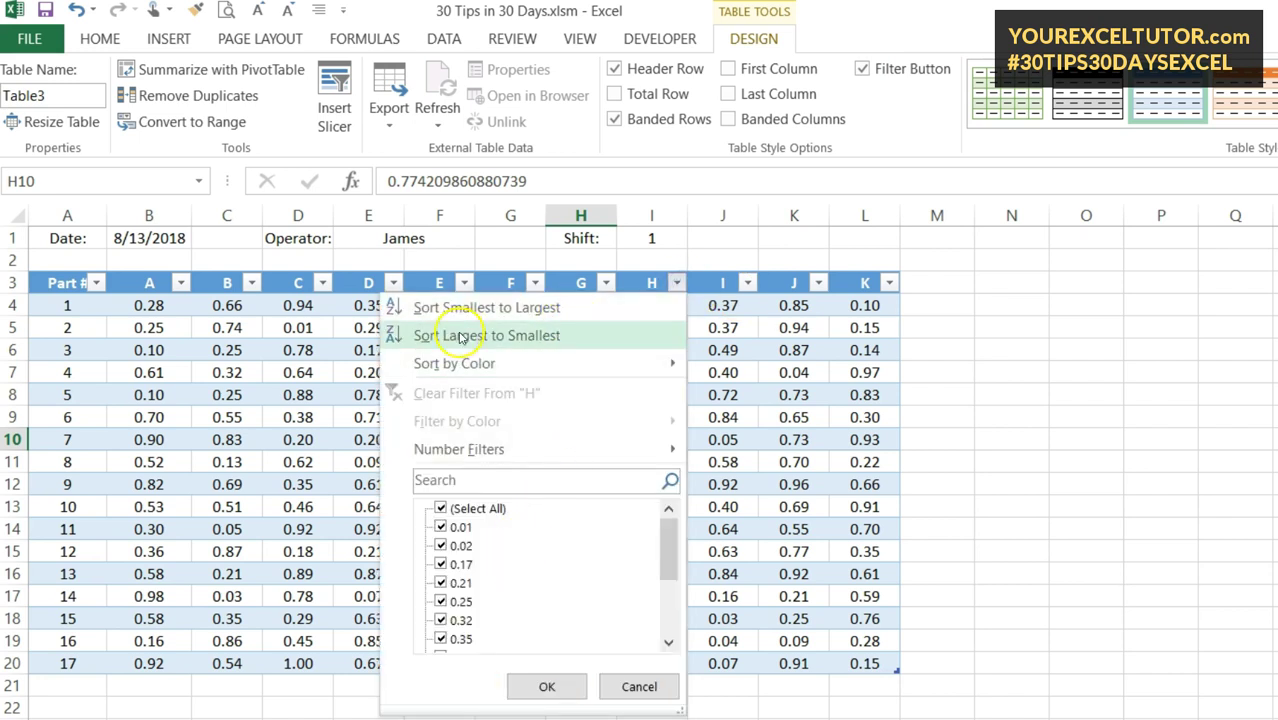
{"action": "left_click", "coordinate": [646, 690]}
{"action": "left_click", "coordinate": [746, 426]}
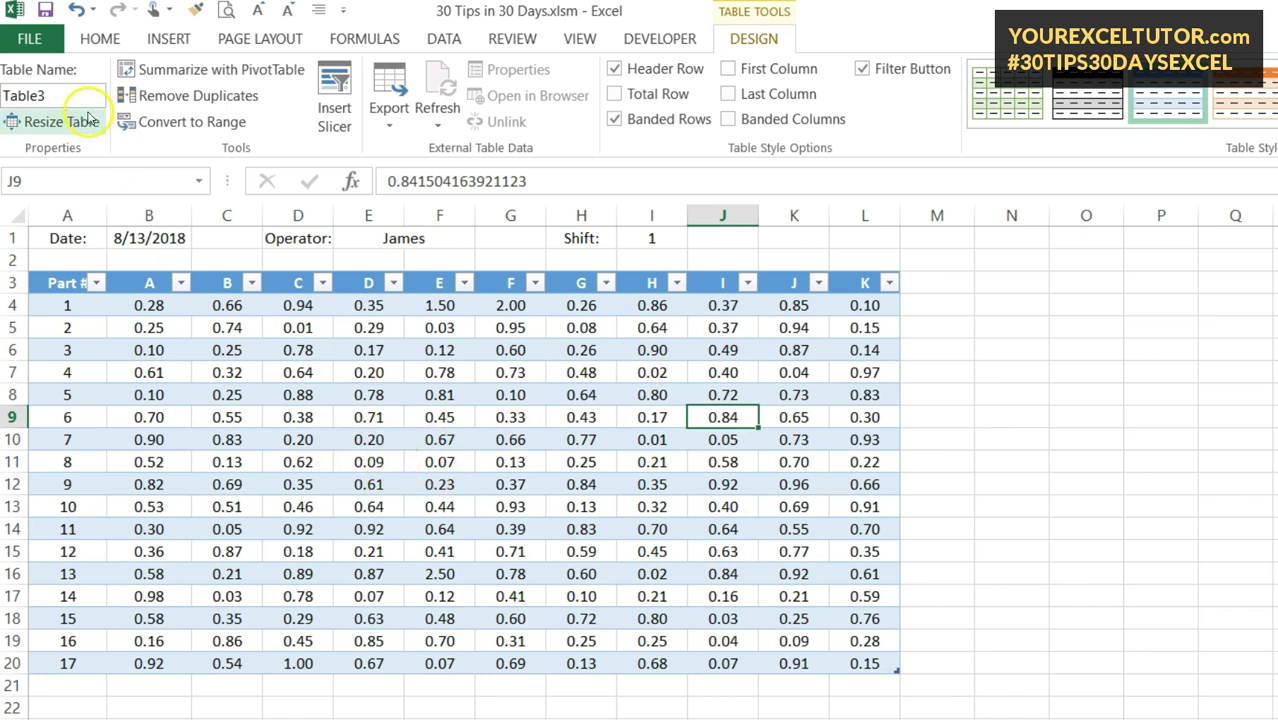
{"action": "left_click", "coordinate": [168, 38]}
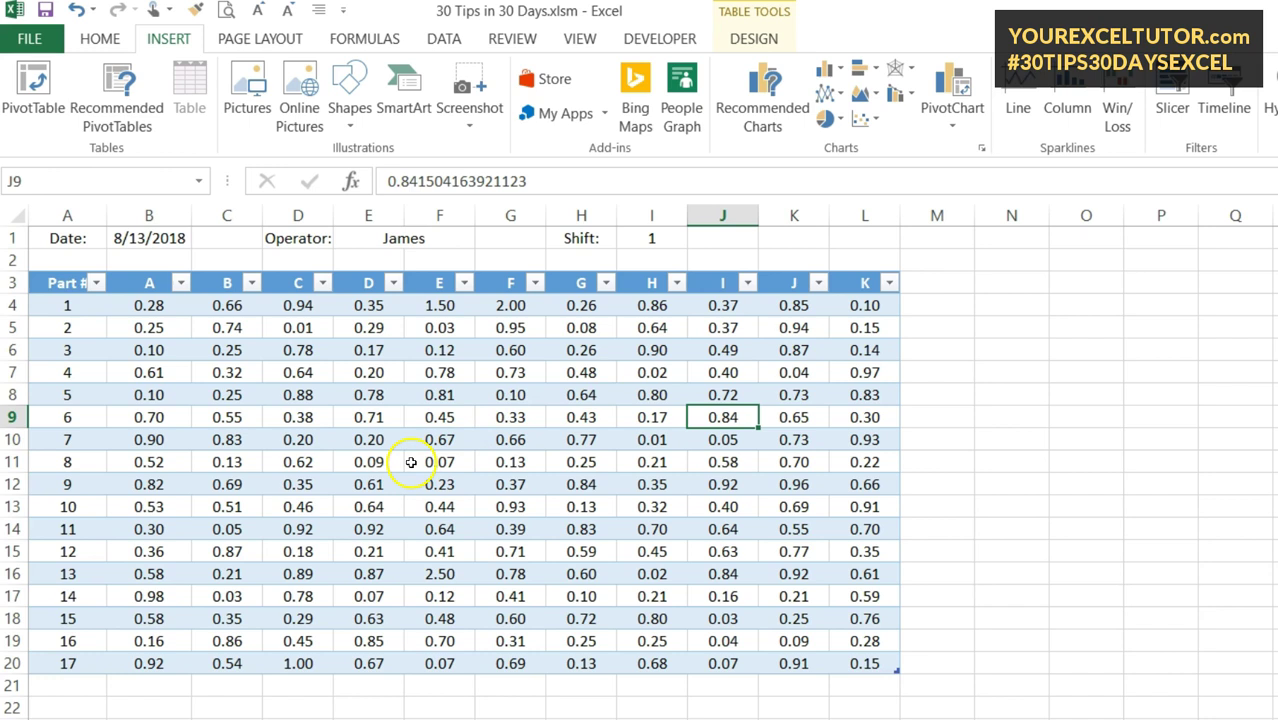
Examine how the table's headers stand in for the column letters while viewing rows further down, and return to the sheet's start
{"action": "left_click", "coordinate": [496, 398]}
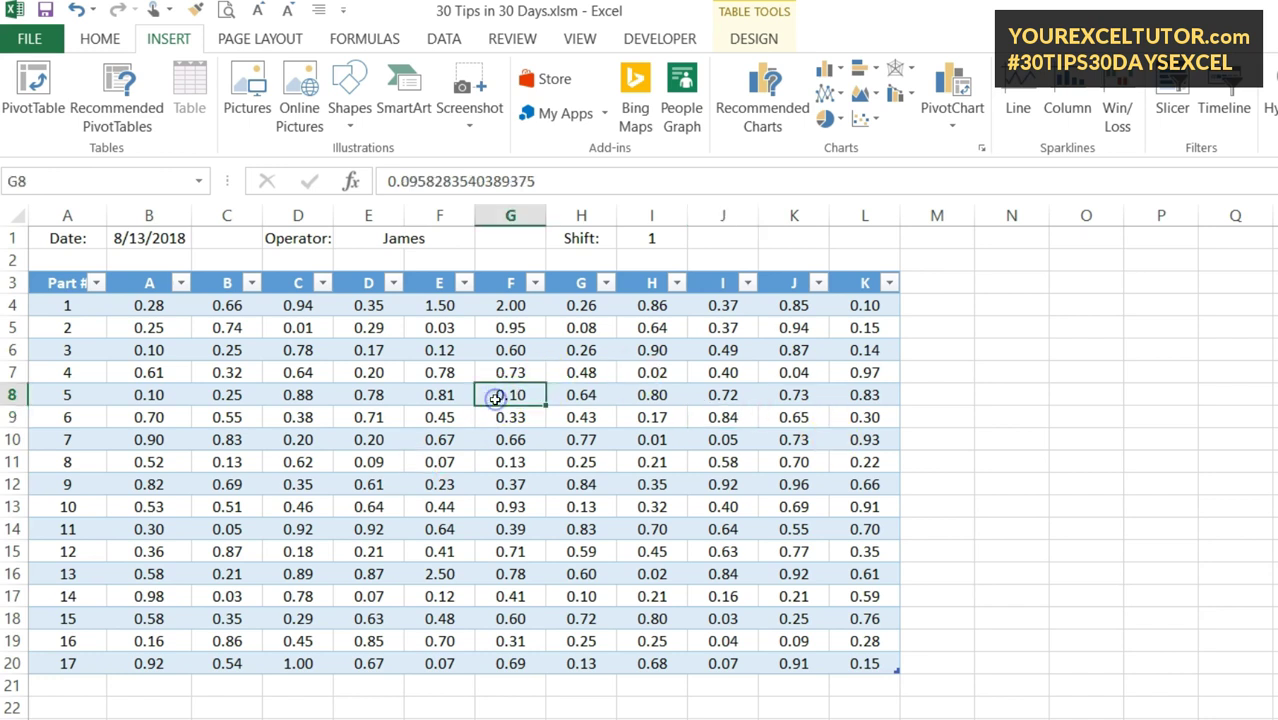
{"action": "left_click", "coordinate": [762, 12]}
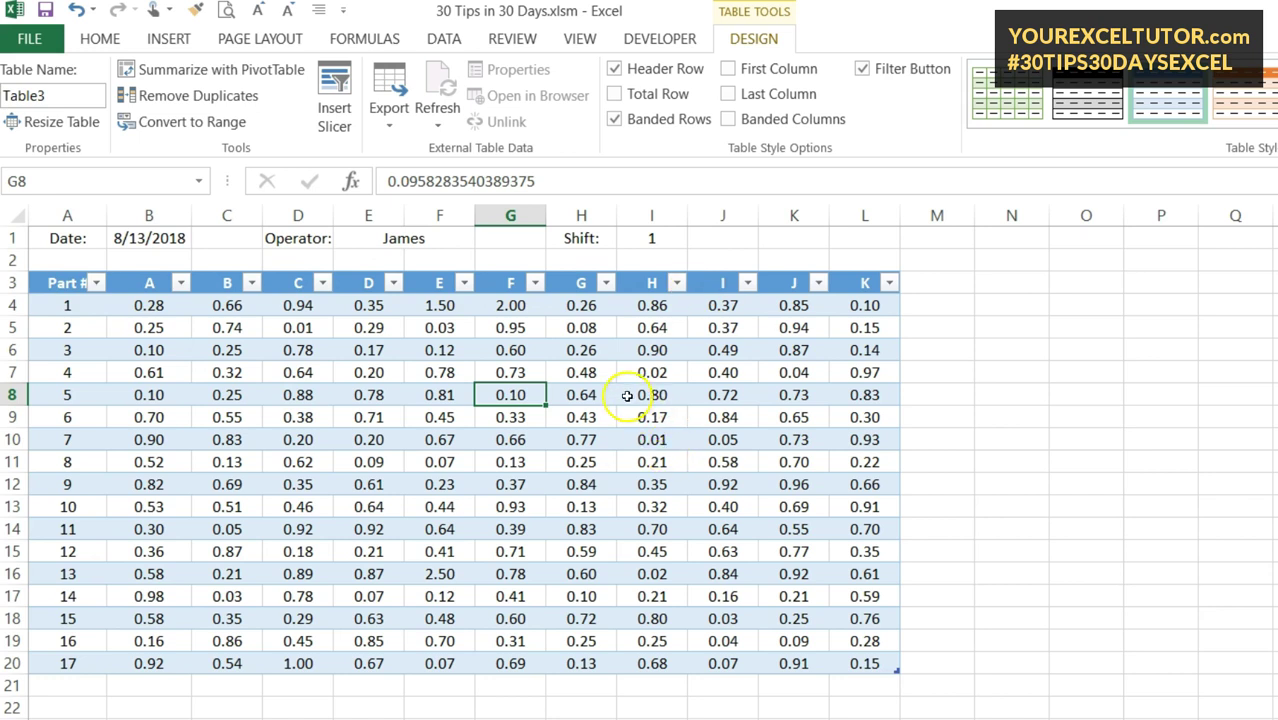
{"action": "scroll", "coordinate": [625, 396], "scroll_direction": "down", "scroll_amount": 2}
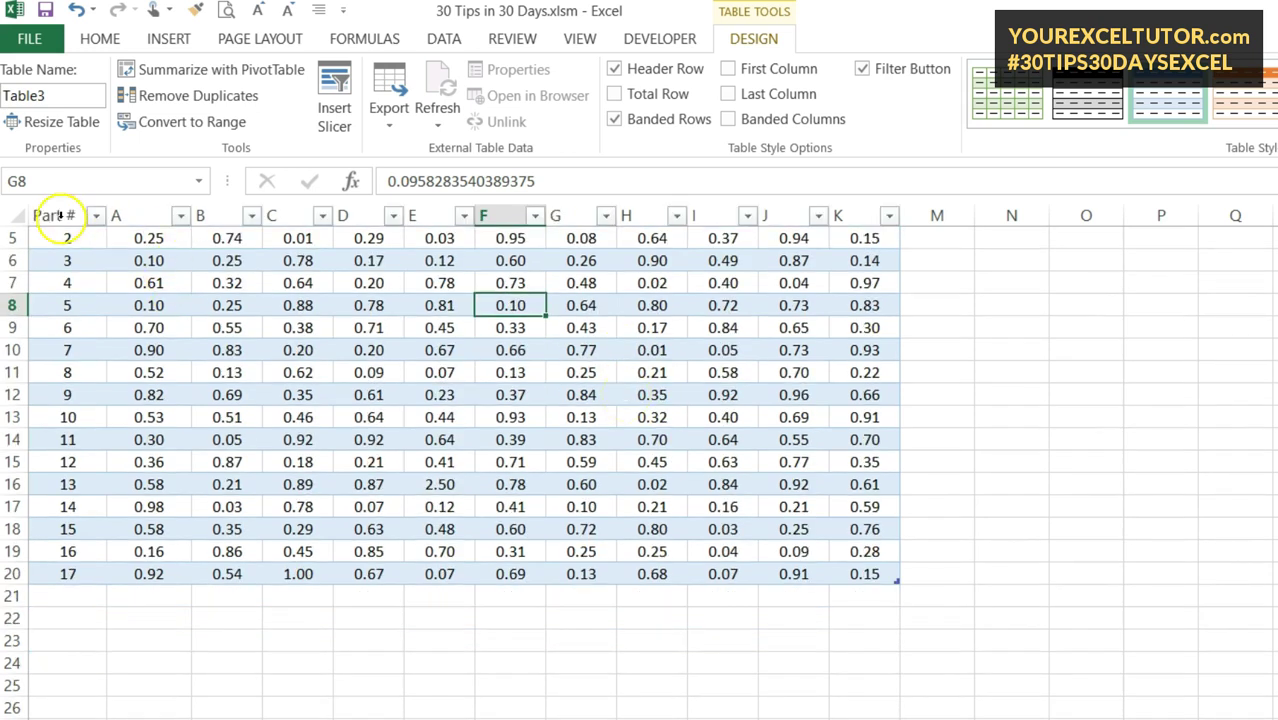
{"action": "scroll", "coordinate": [97, 281], "scroll_direction": "up", "scroll_amount": 2}
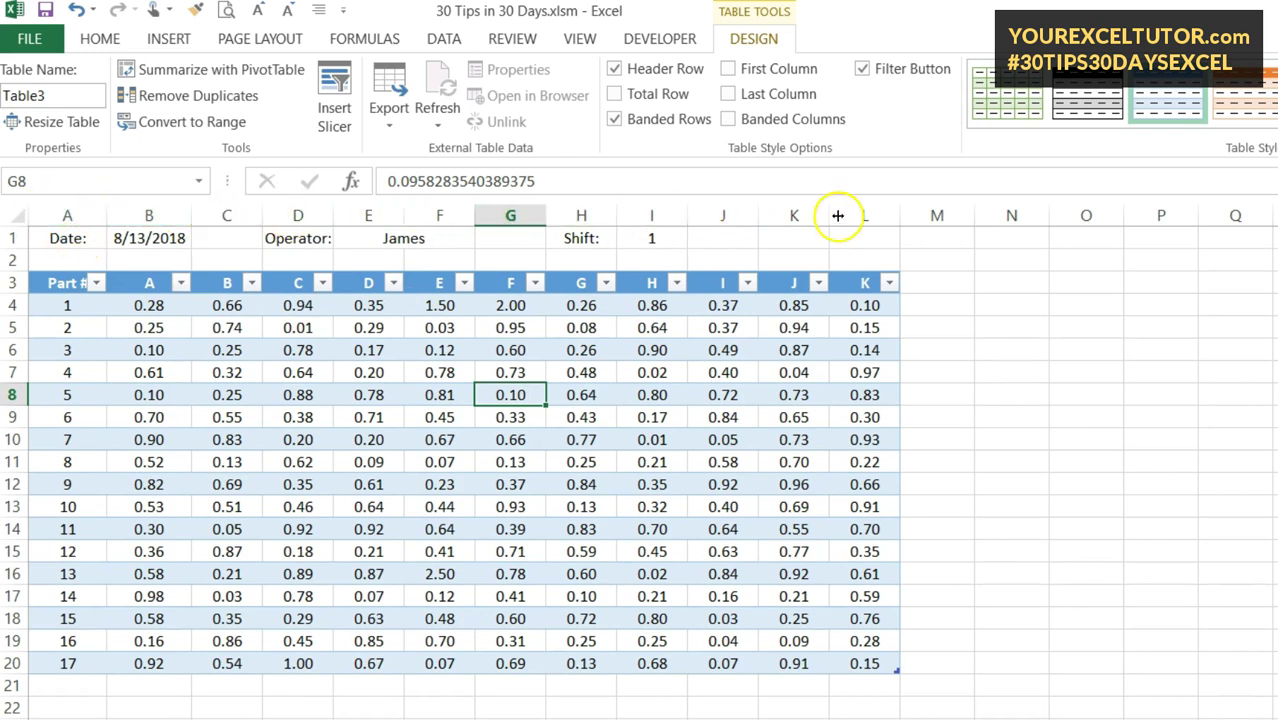
{"action": "scroll", "coordinate": [727, 323], "scroll_direction": "down", "scroll_amount": 4}
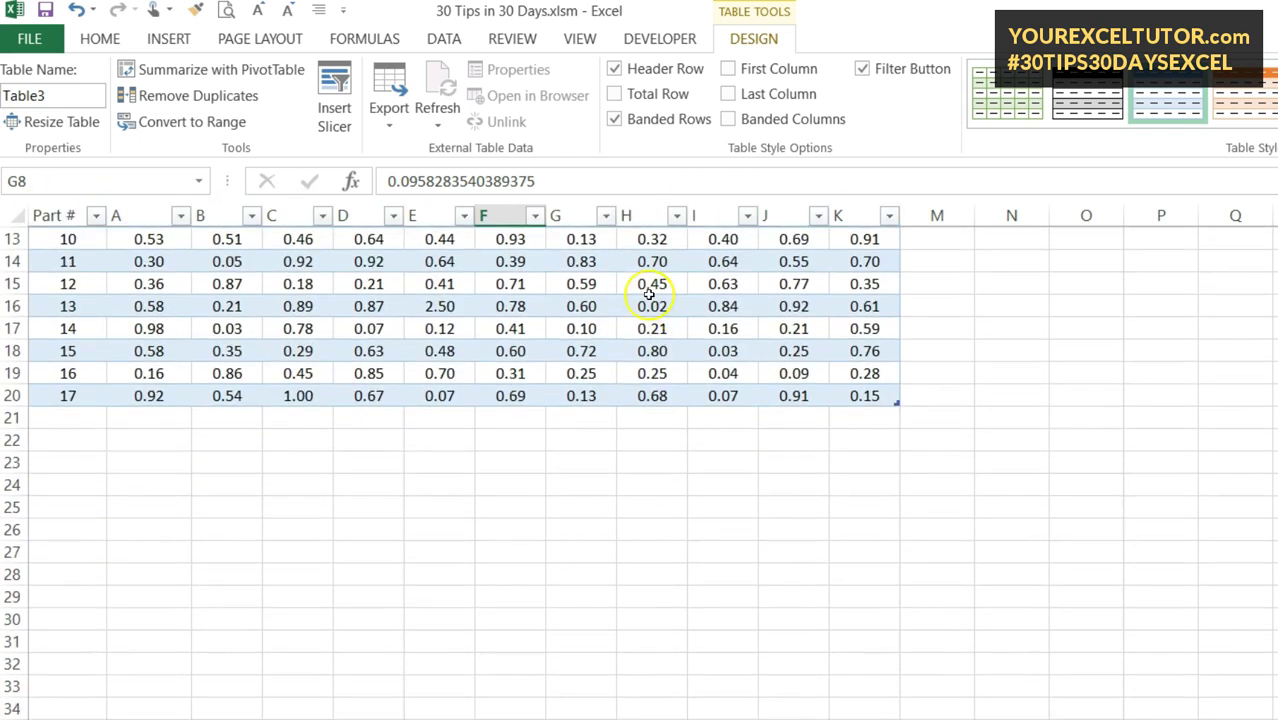
{"action": "scroll", "coordinate": [675, 310], "scroll_direction": "down", "scroll_amount": 4}
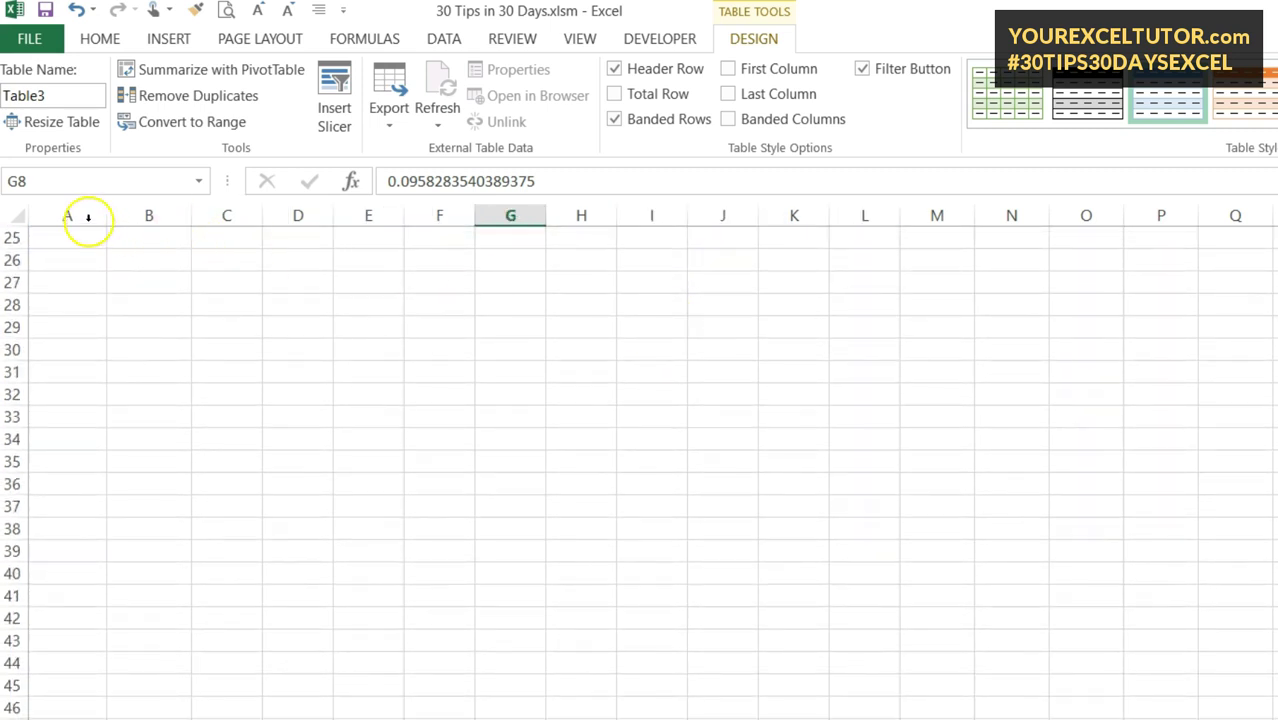
{"action": "scroll", "coordinate": [400, 365], "scroll_direction": "up", "scroll_amount": 8}
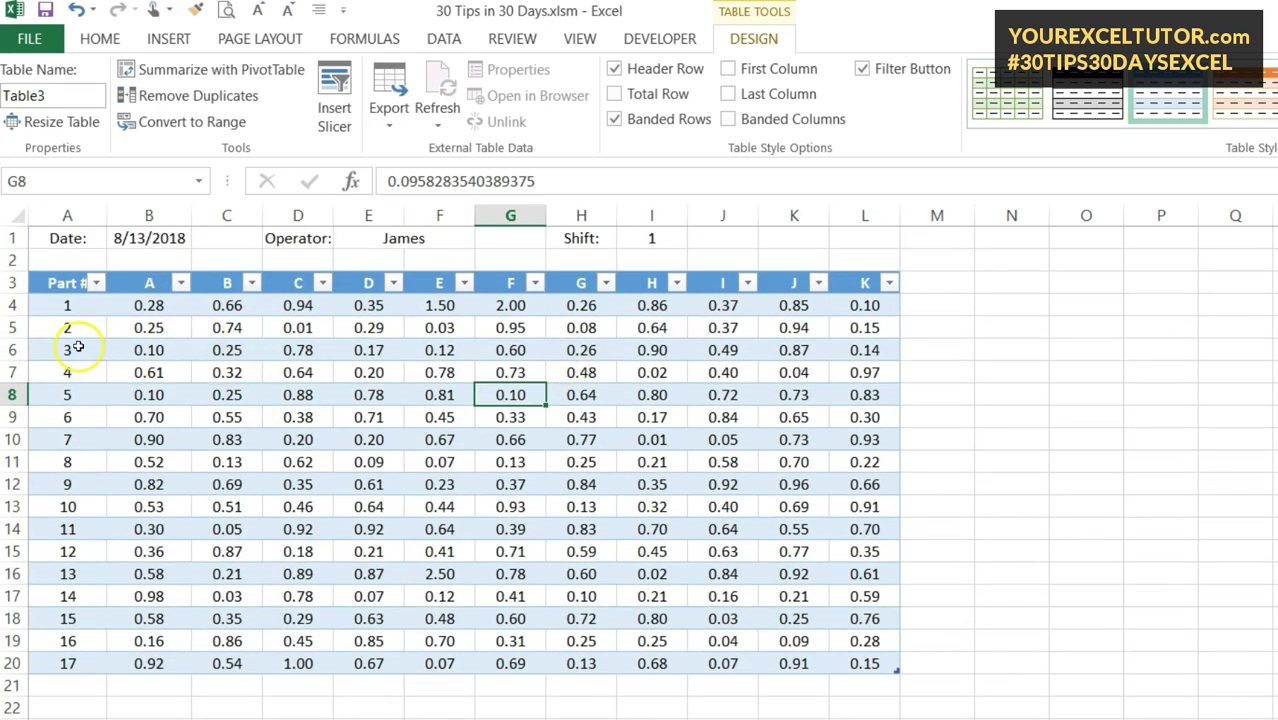
Freeze the panes above row 4 so the date row and the table's header row stay in view
{"action": "left_click", "coordinate": [68, 311]}
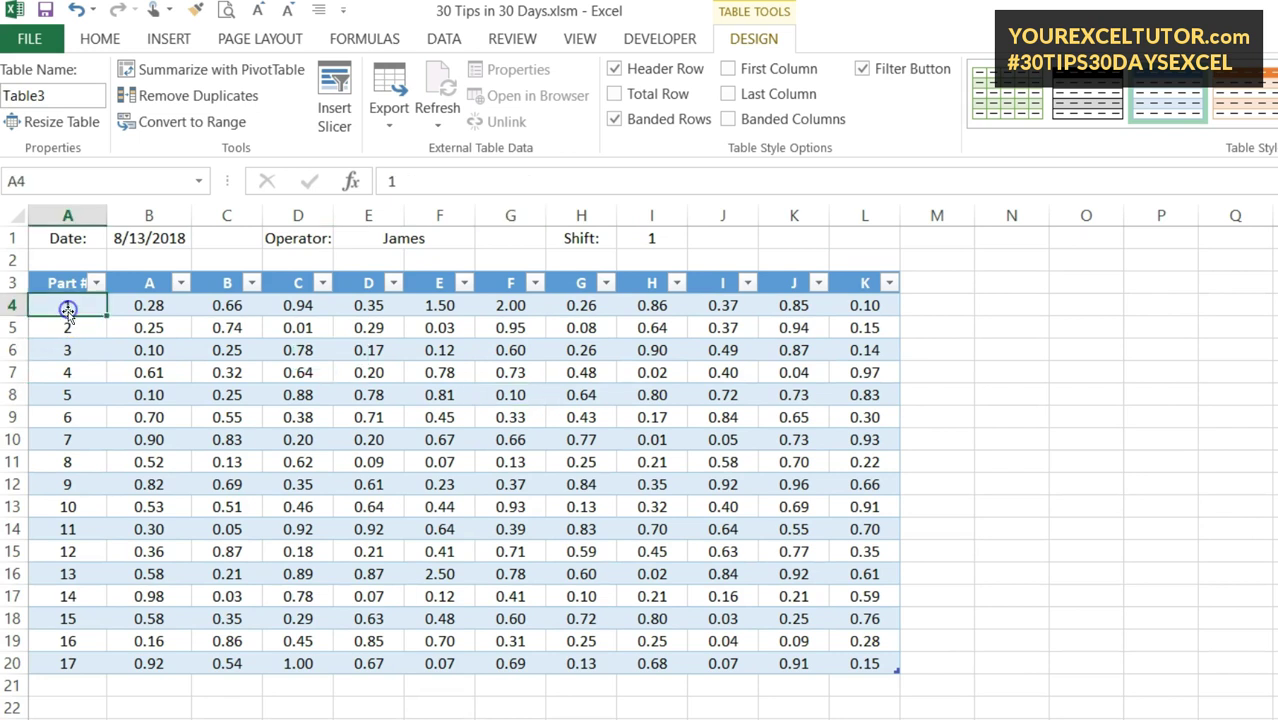
{"action": "left_click", "coordinate": [579, 37]}
{"action": "left_click", "coordinate": [725, 108]}
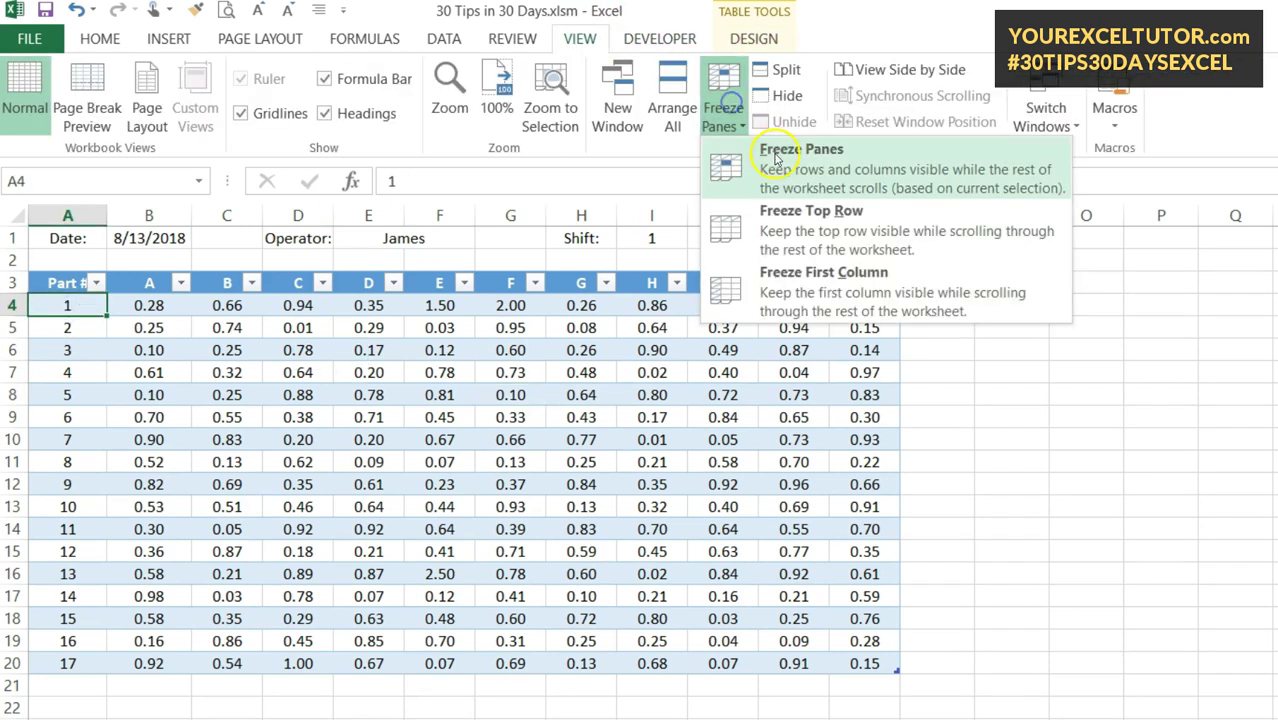
{"action": "left_click", "coordinate": [797, 186]}
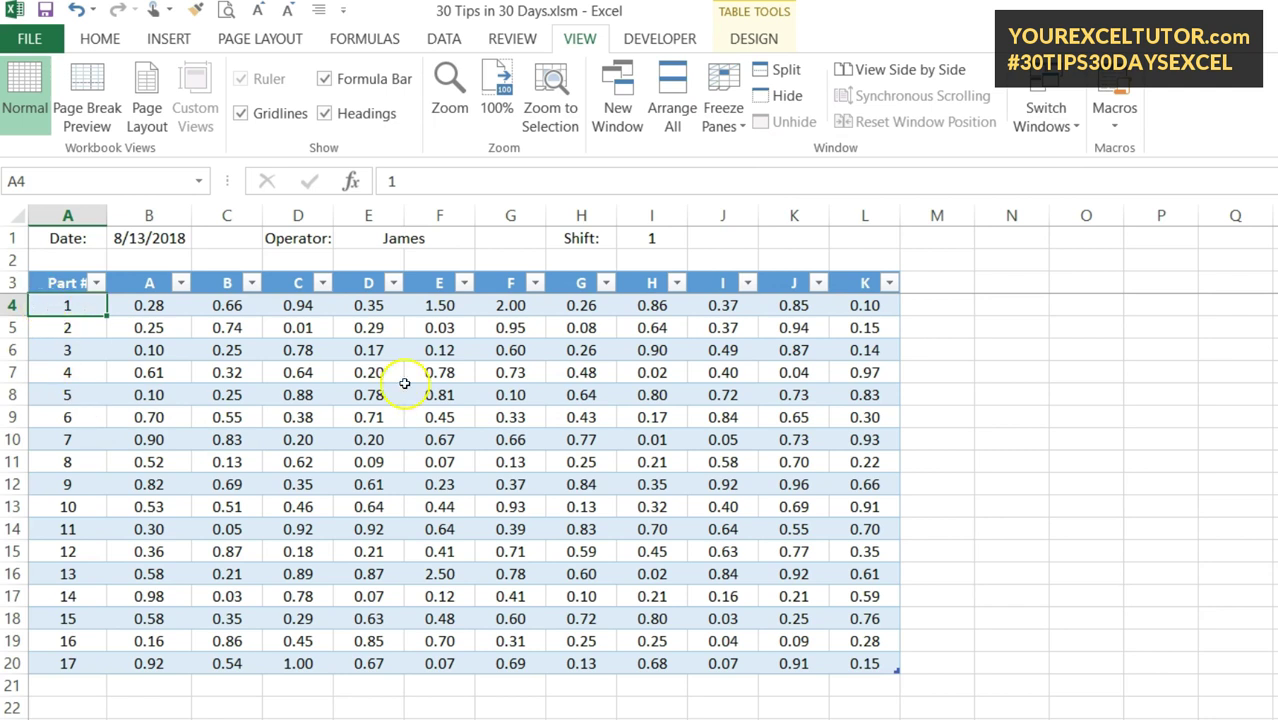
Check the frozen rows against lower parts of the sheet, and view the filter choices under header D without applying any
{"action": "scroll", "coordinate": [562, 382], "scroll_direction": "down", "scroll_amount": 7}
{"action": "scroll", "coordinate": [414, 379], "scroll_direction": "up", "scroll_amount": 7}
{"action": "left_click", "coordinate": [394, 283]}
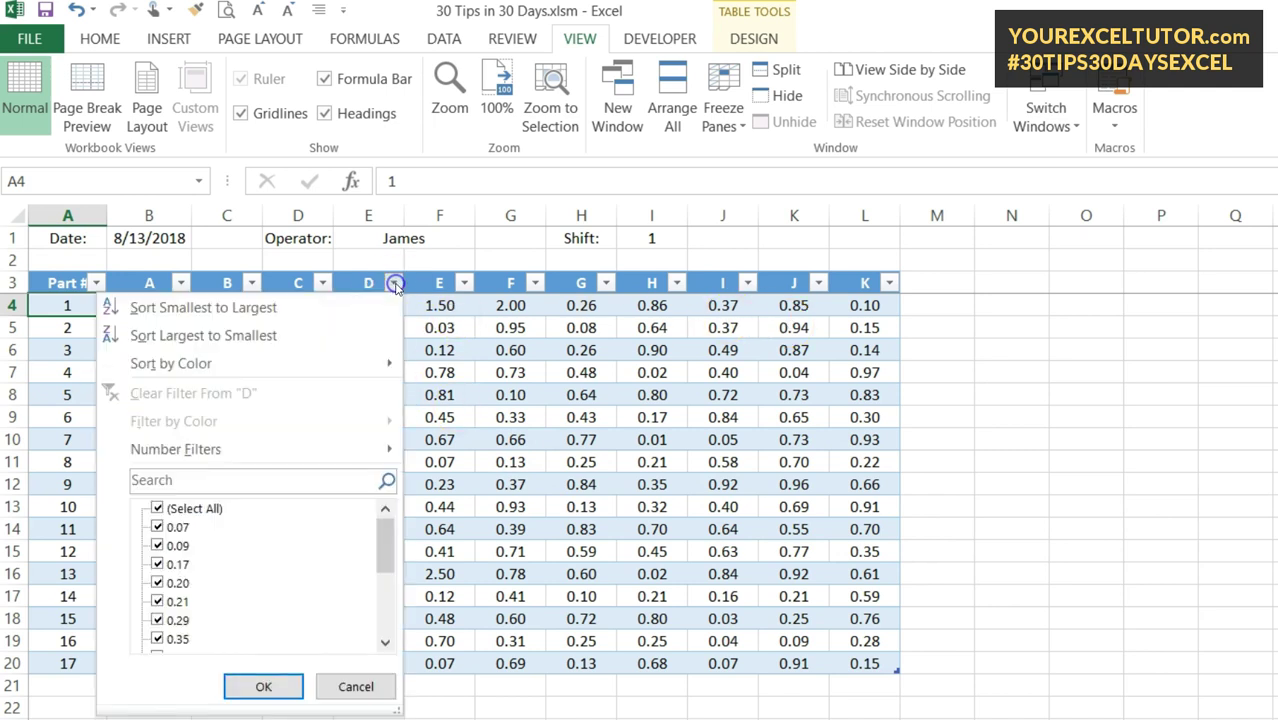
{"action": "left_click", "coordinate": [629, 437]}
Try the orange banded style on the table, and restore the blue banded style
{"action": "left_click", "coordinate": [563, 390]}
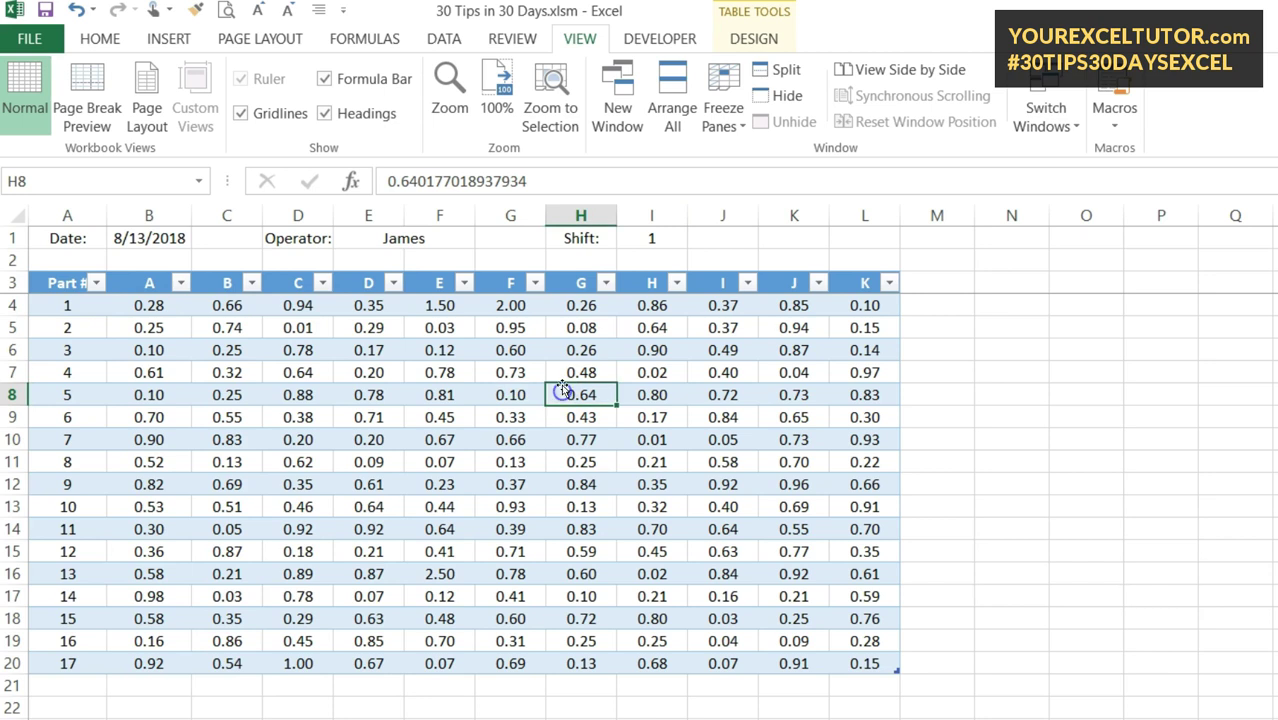
{"action": "left_click", "coordinate": [738, 12]}
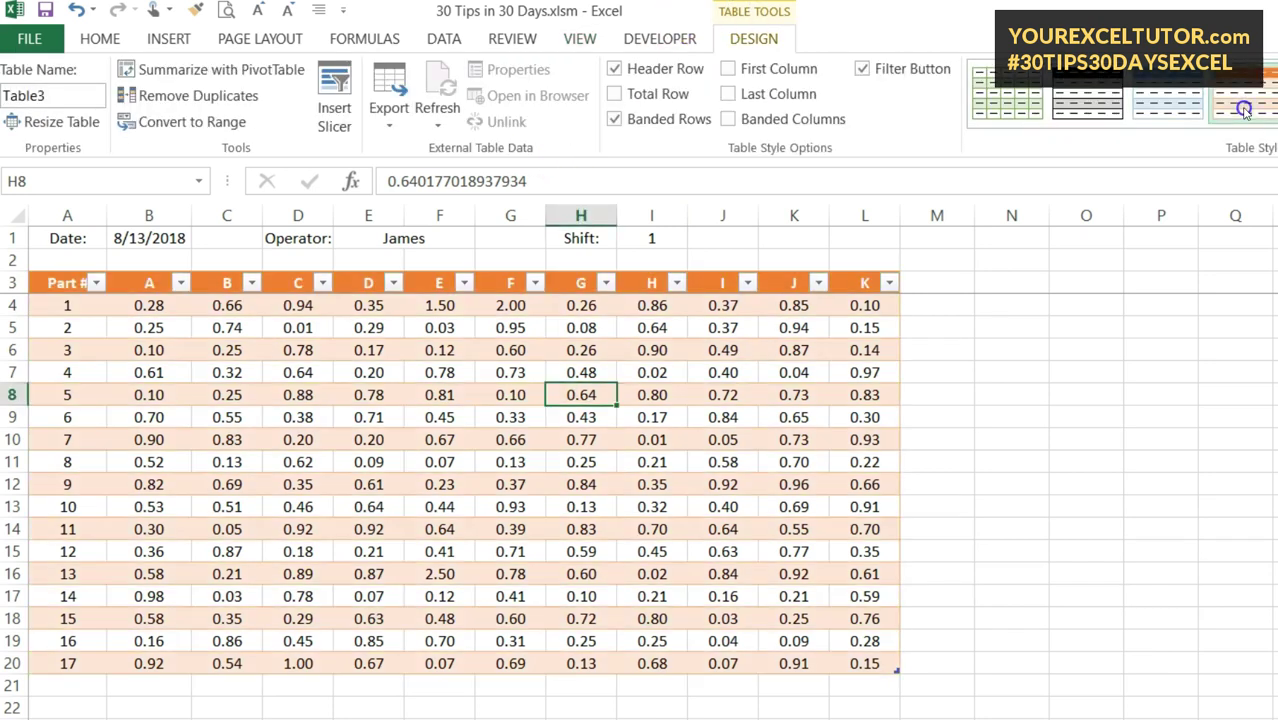
{"action": "left_click", "coordinate": [1164, 117]}
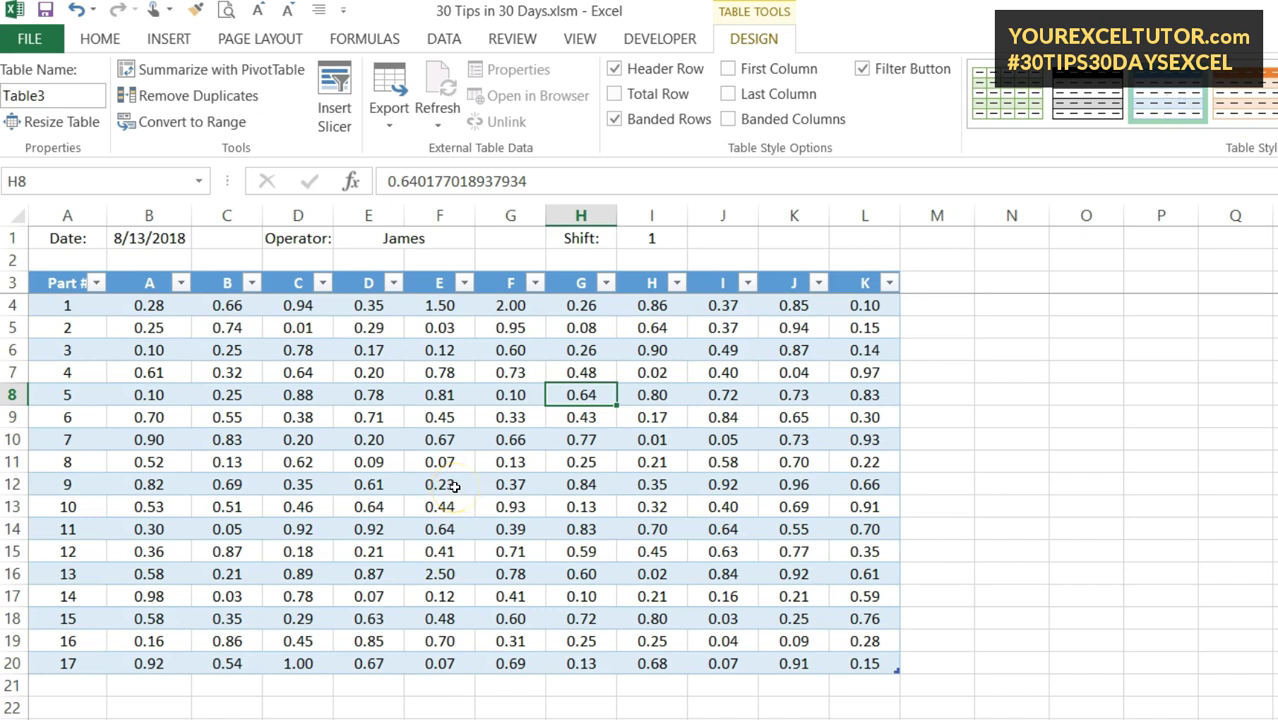